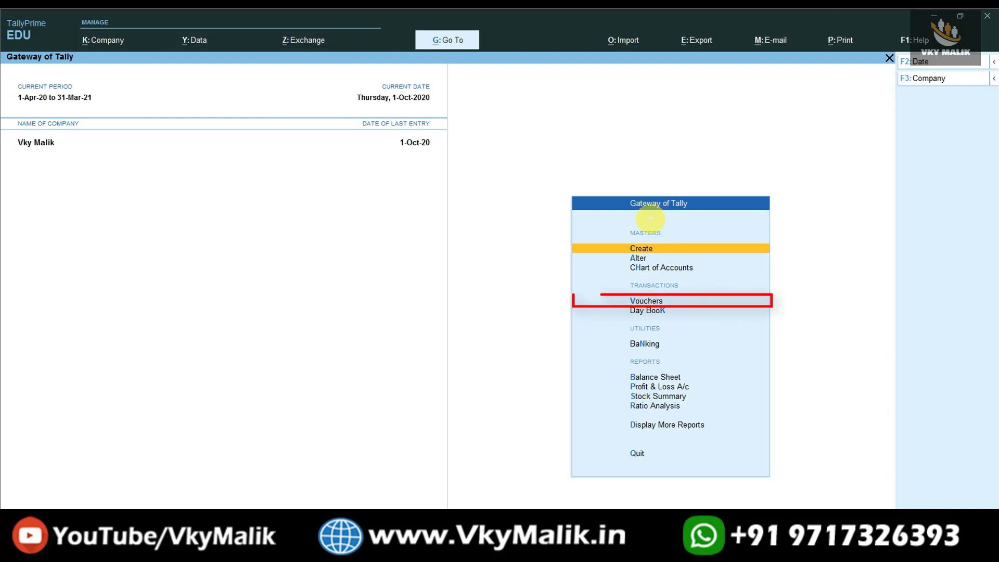
- Open voucher entry from the Gateway of Tally to record a sales voucher
key(Down)
key(Down)
key(Down)
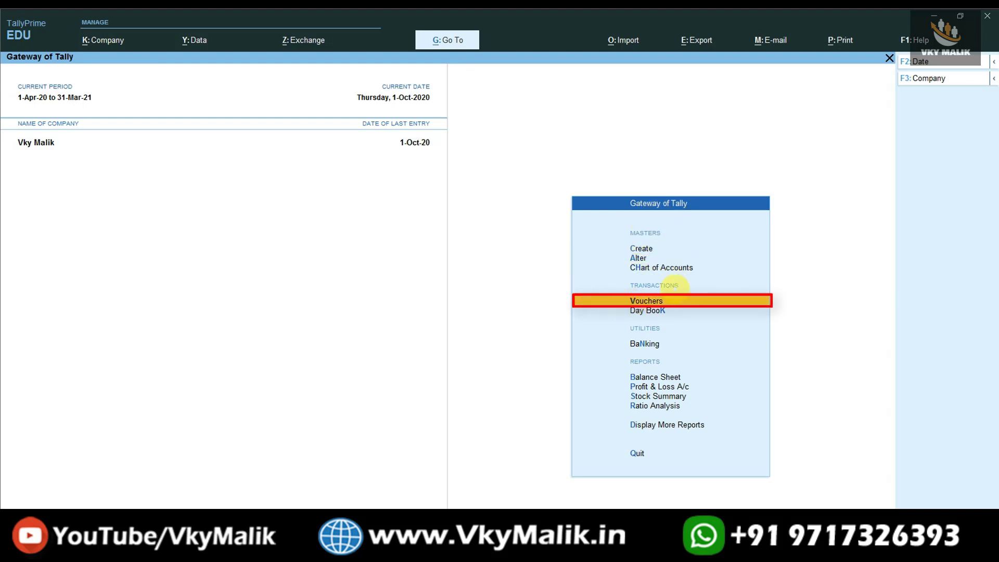
key(Return)
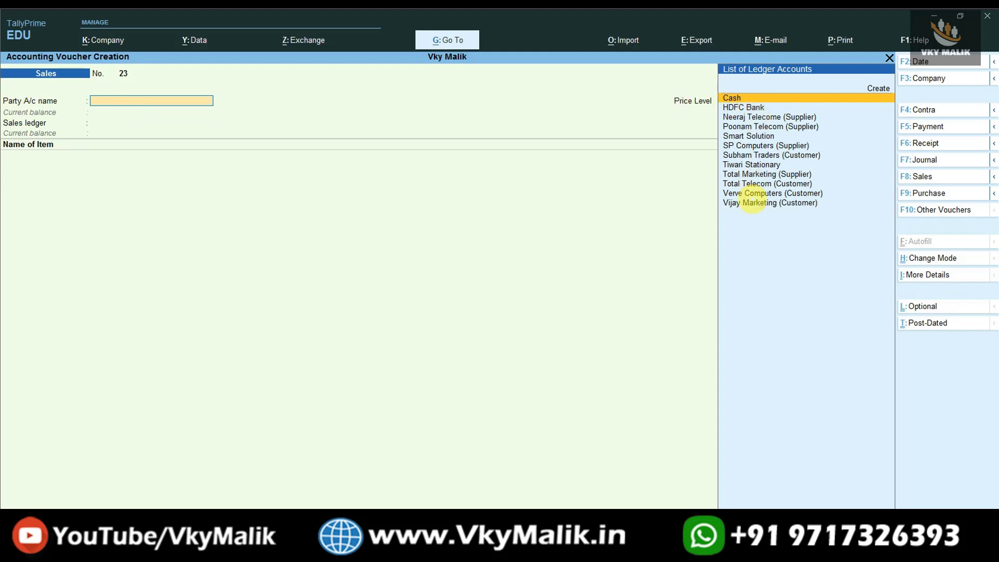
- Choose Vijay Marketing (Customer) as the party account of the sales voucher
key(Down)
key(Down)
key(Down)
key(Down)
key(Down)
key(Down)
key(Down)
key(Down)
key(Down)
key(Down)
key(Down)
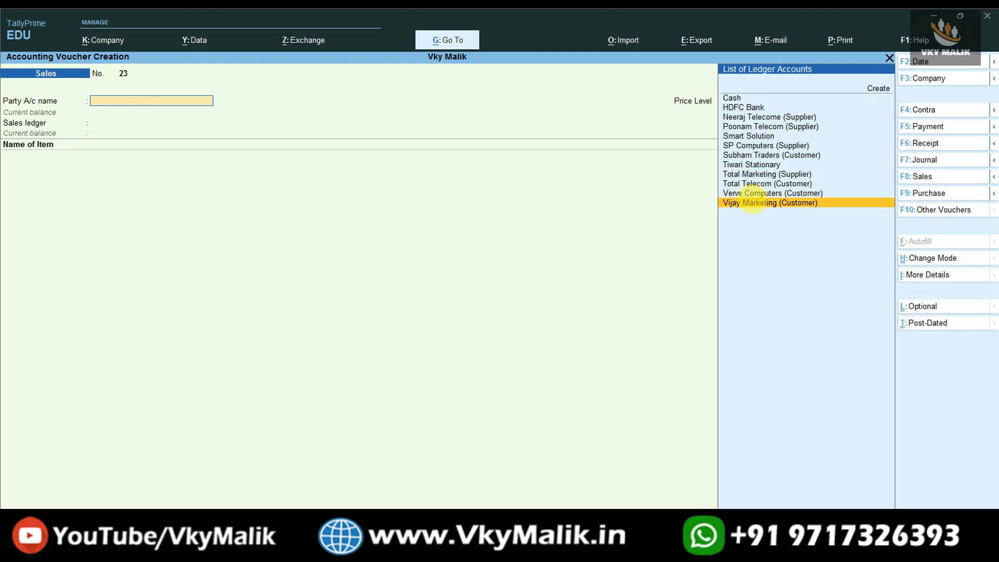
key(Return)
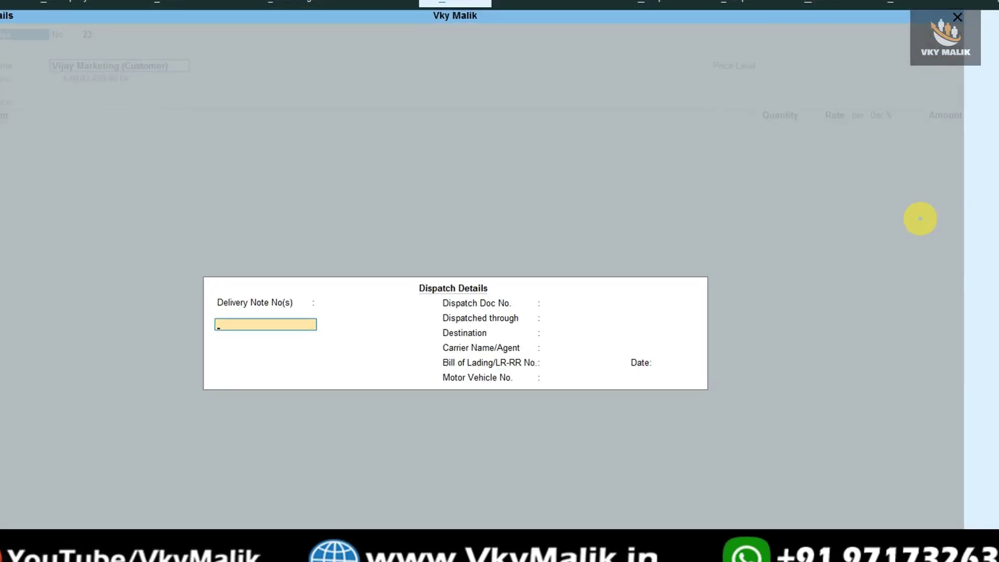
- Enter delivery note 58585 dated 1-Oct-20, dispatch document 85858, dispatched through By Truck, destination New Delhi, leaving the carrier name blank
text(58585)
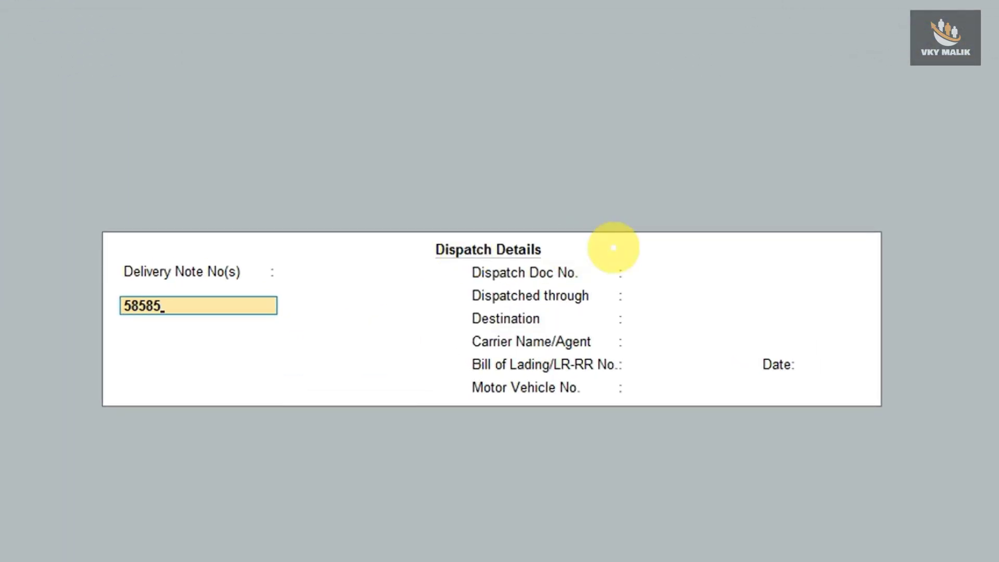
key(Return)
key(Return)
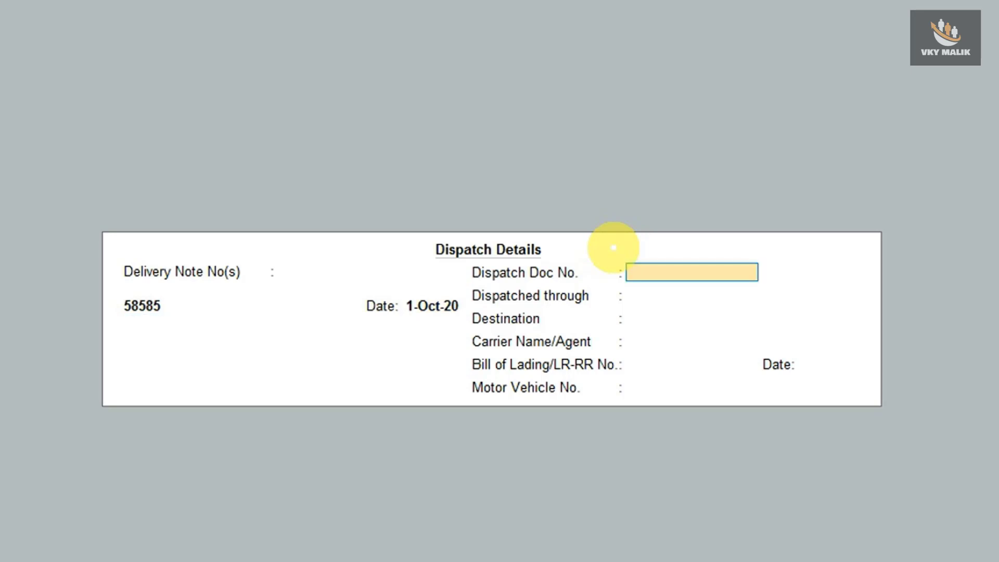
text(85858)
key(Return)
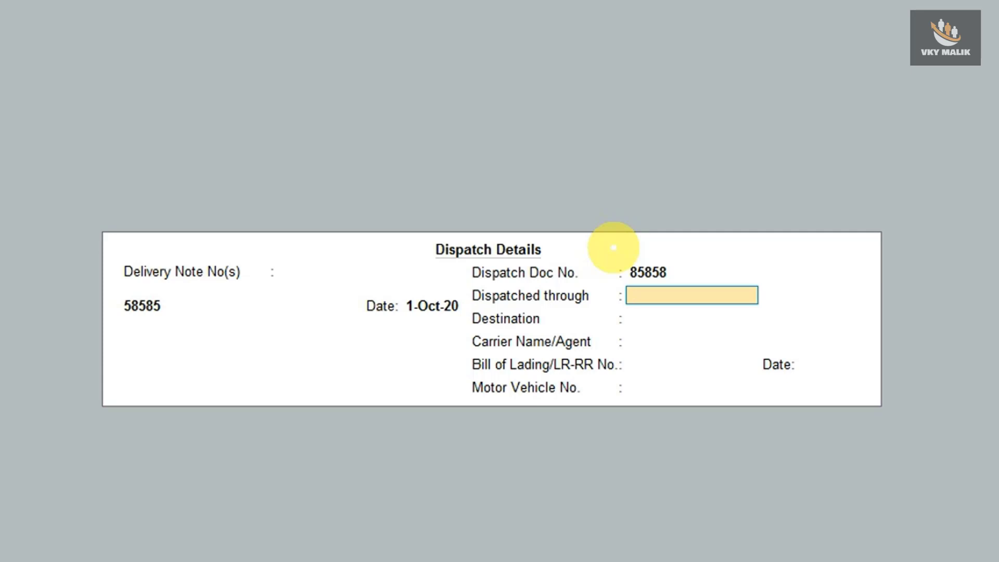
text(By Truck)
key(Return)
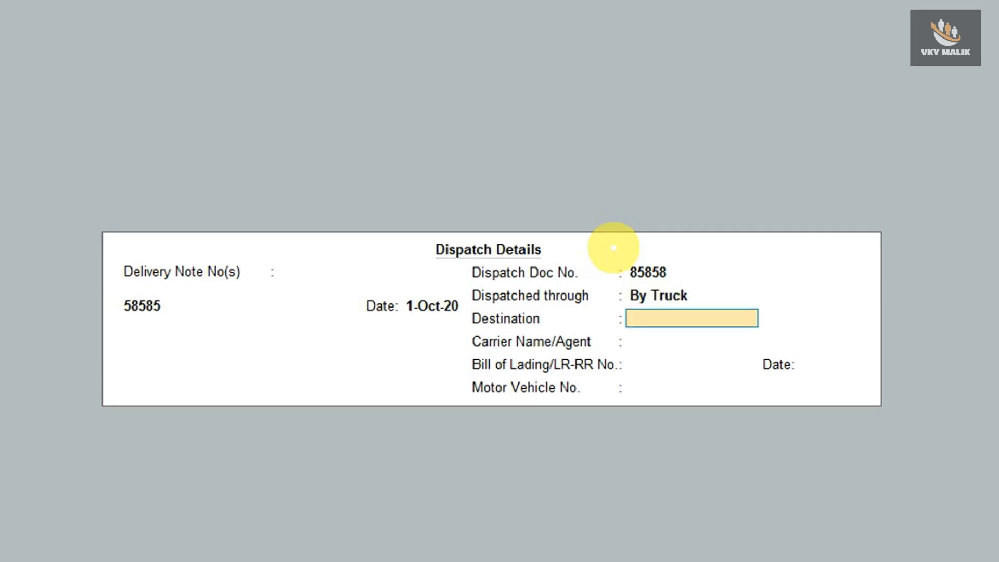
text(New Delhi)
key(Return)
key(Return)
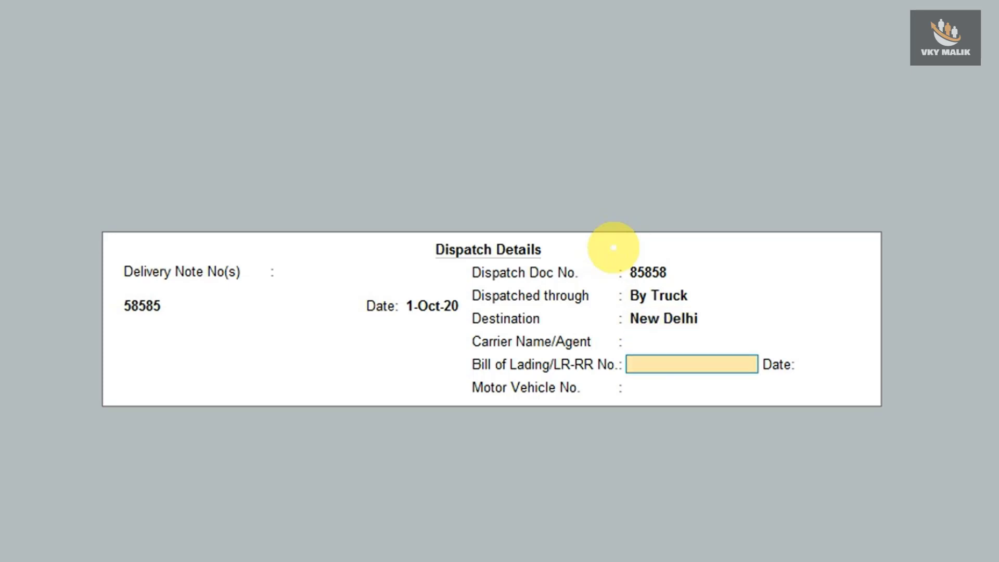
text(744)
key(Return)
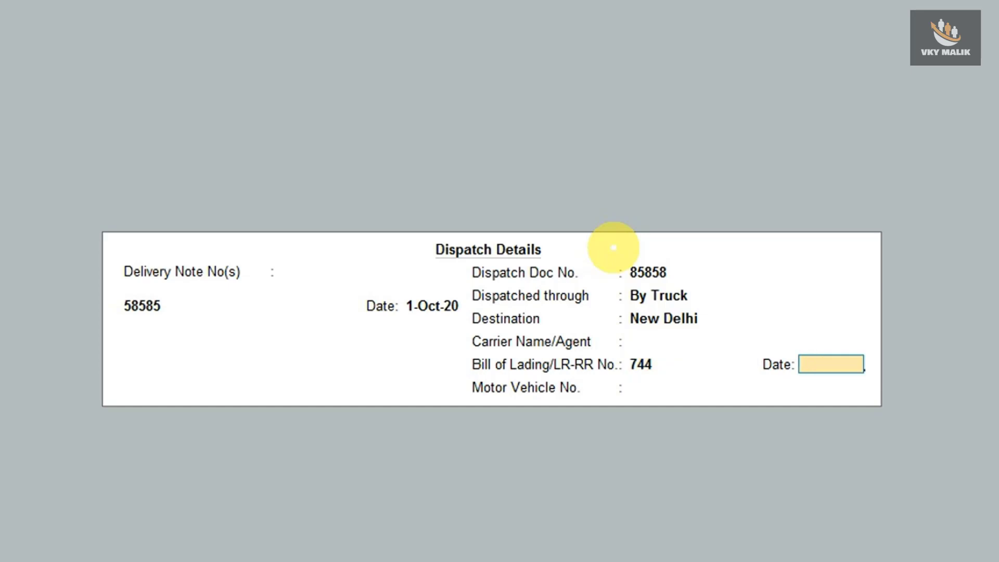
key(Return)
text(J)
key(BackSpace)
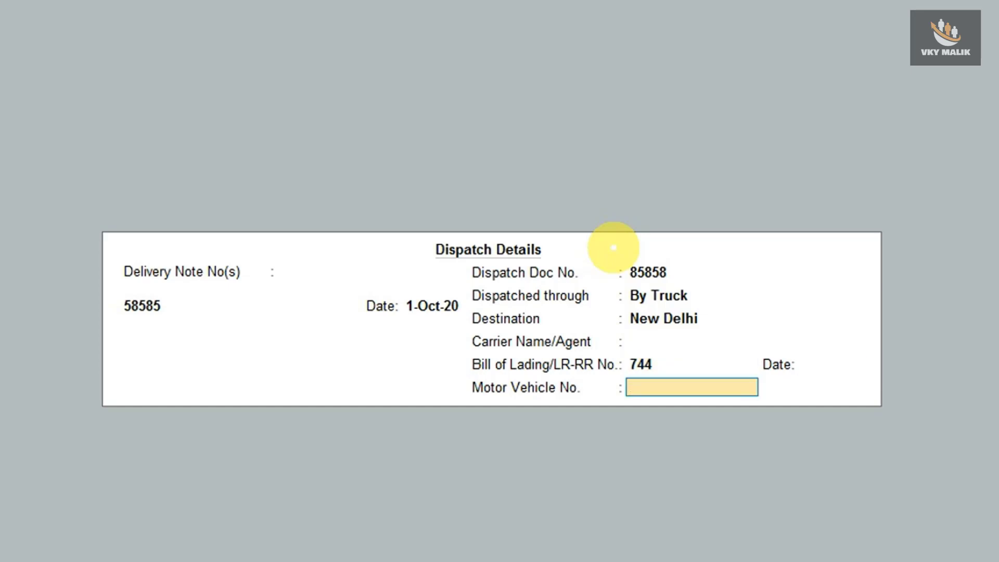
text(DL52C525)
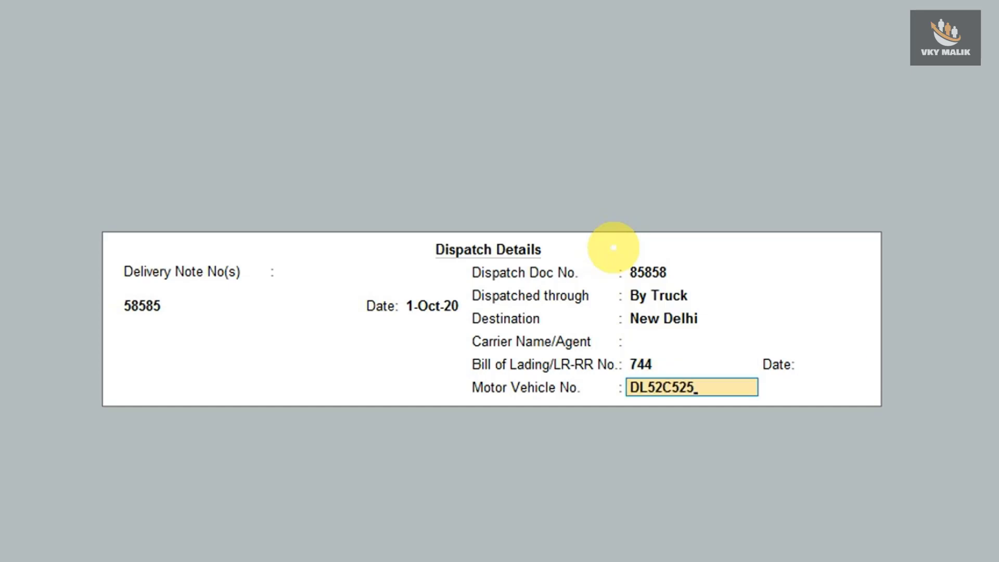
key(Return)
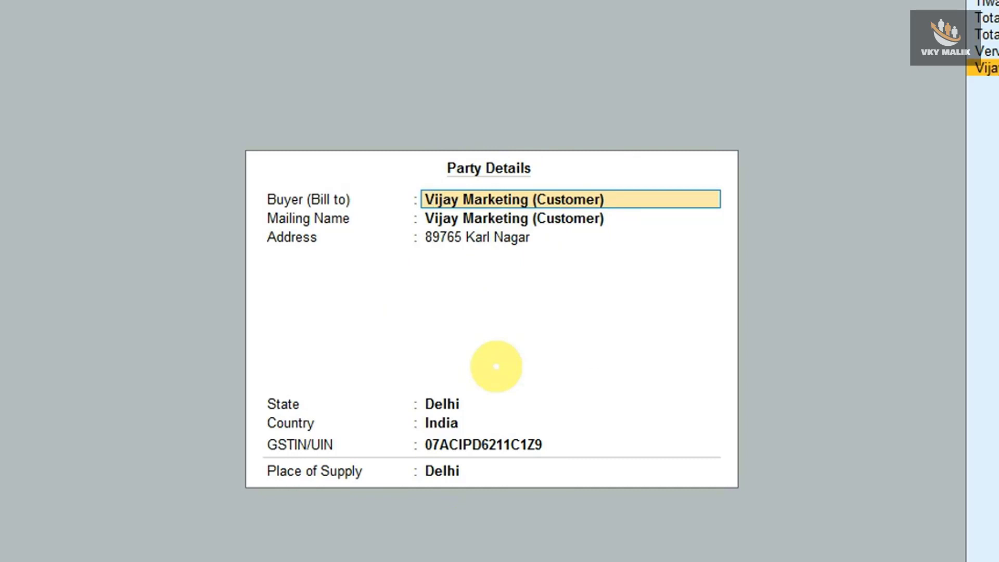
- Accept the buyer's prefilled party details, keeping Delhi as the place of supply
key(Return)
key(Return)
key(Return)
key(Return)
key(Return)
key(Return)
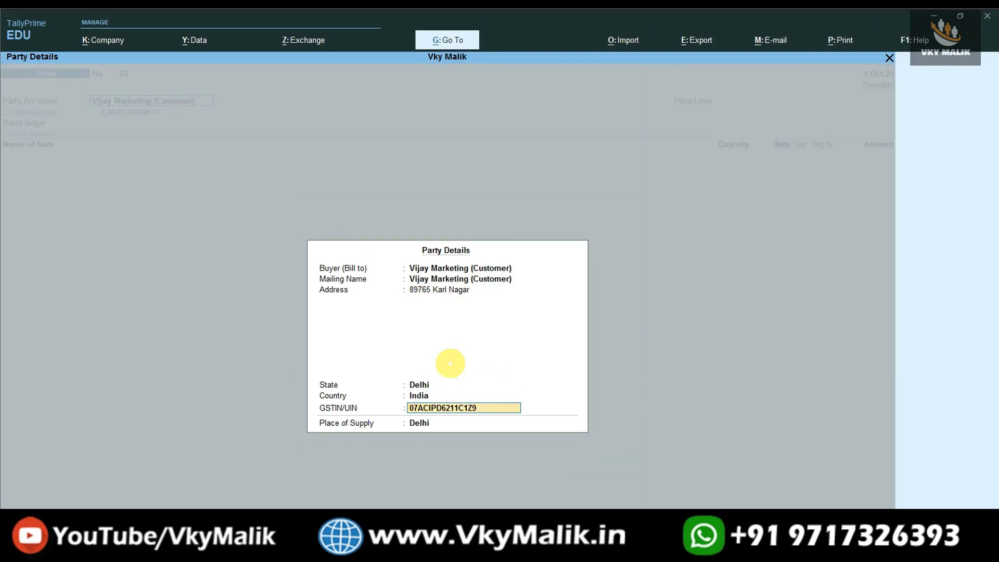
key(Return)
key(Return)
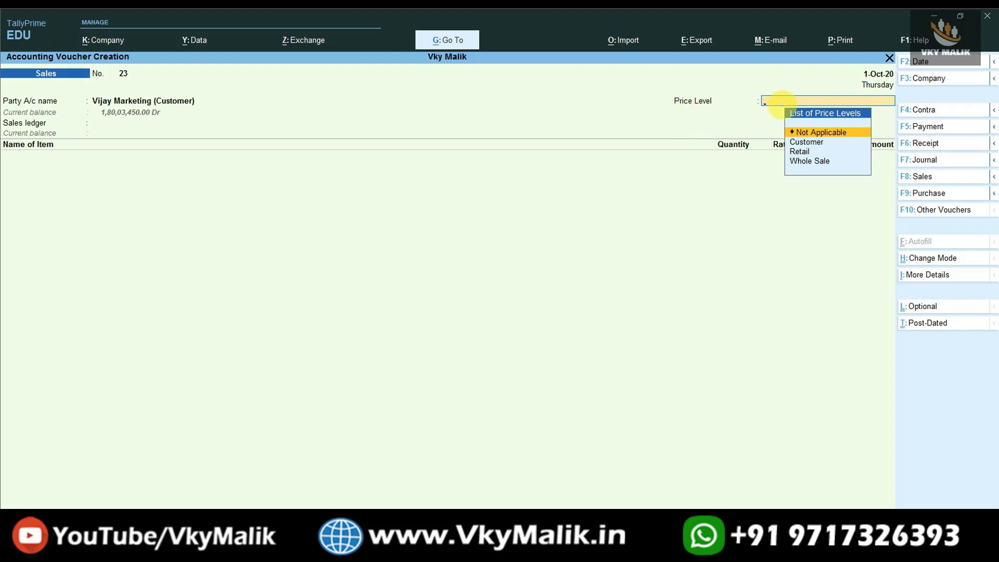
- Set the voucher's price level to Not Applicable and its sales ledger to Sale@18%
key(Return)
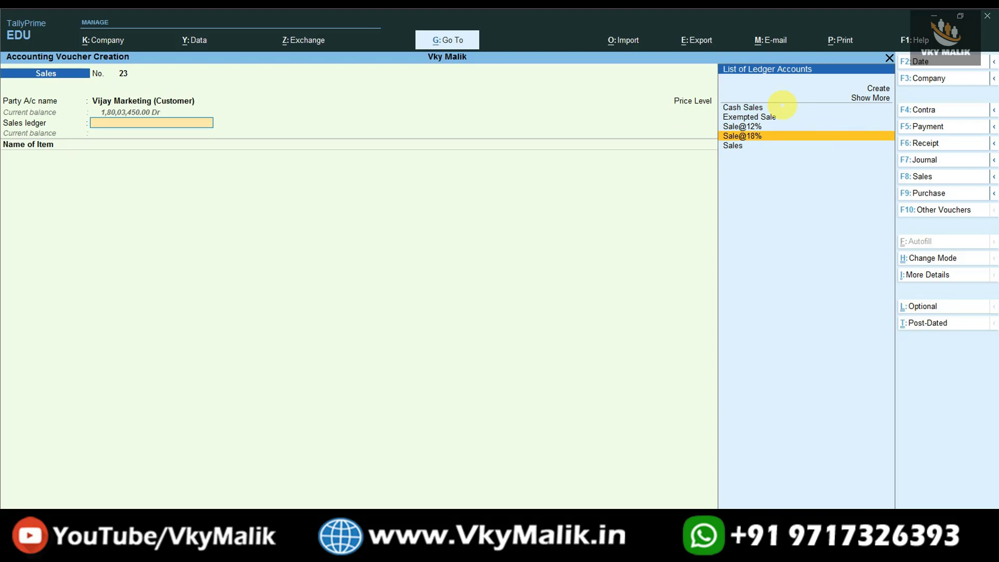
key(Return)
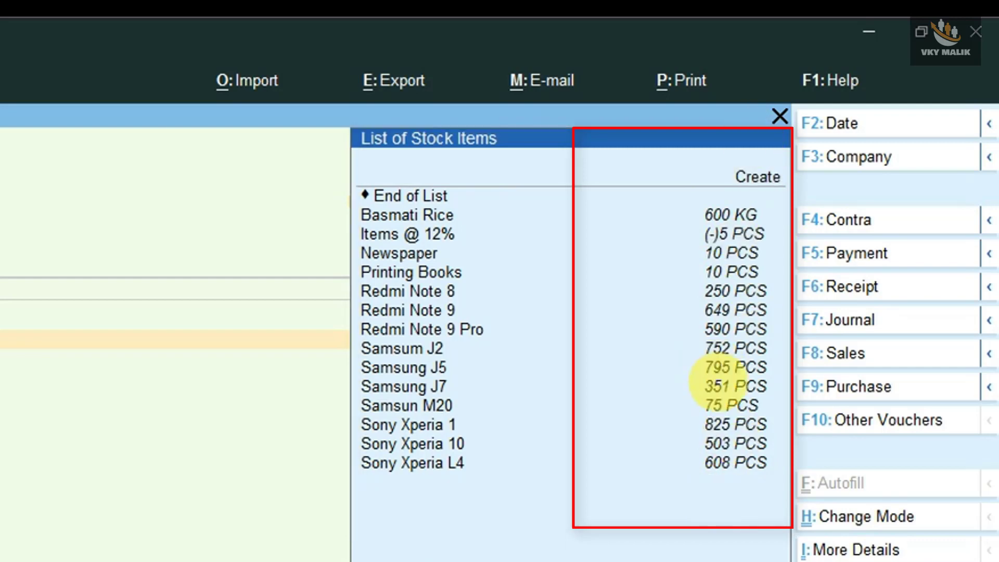
- Add 10 PCS of Redmi Note 8 at the 14,000.00 rate with order number Not Applicable
key(Down)
key(Down)
key(Down)
key(Down)
key(Down)
key(Down)
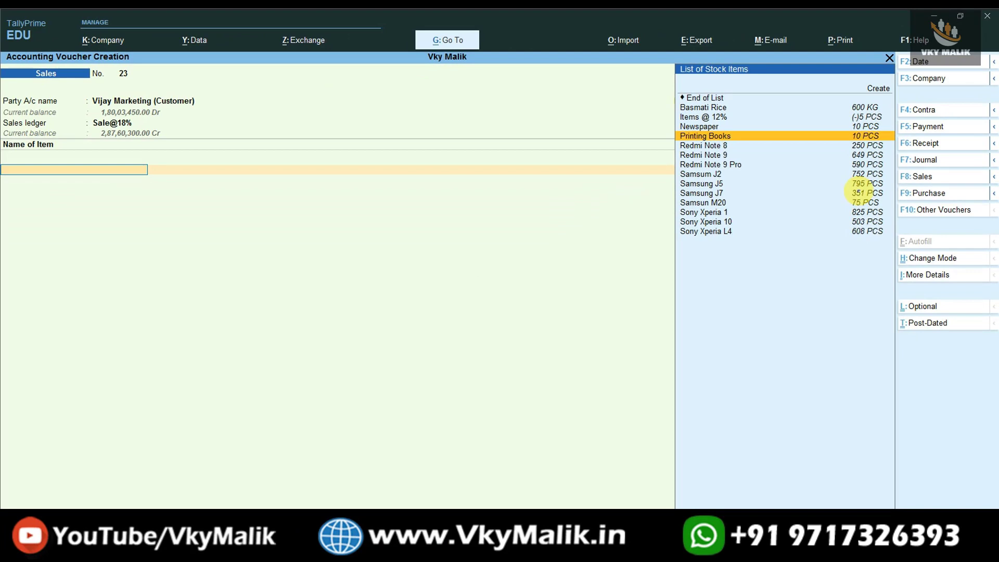
key(Down)
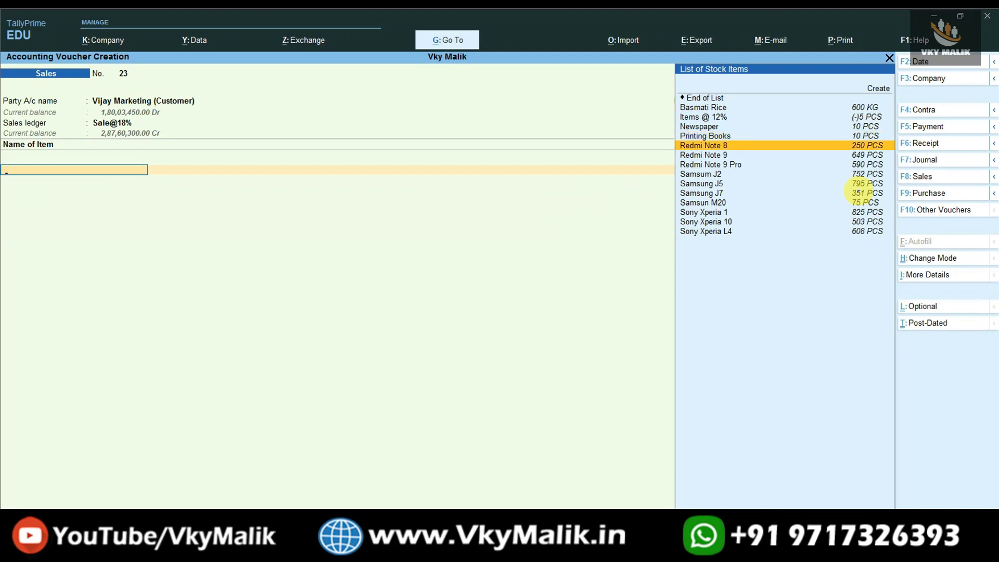
key(Return)
key(Return)
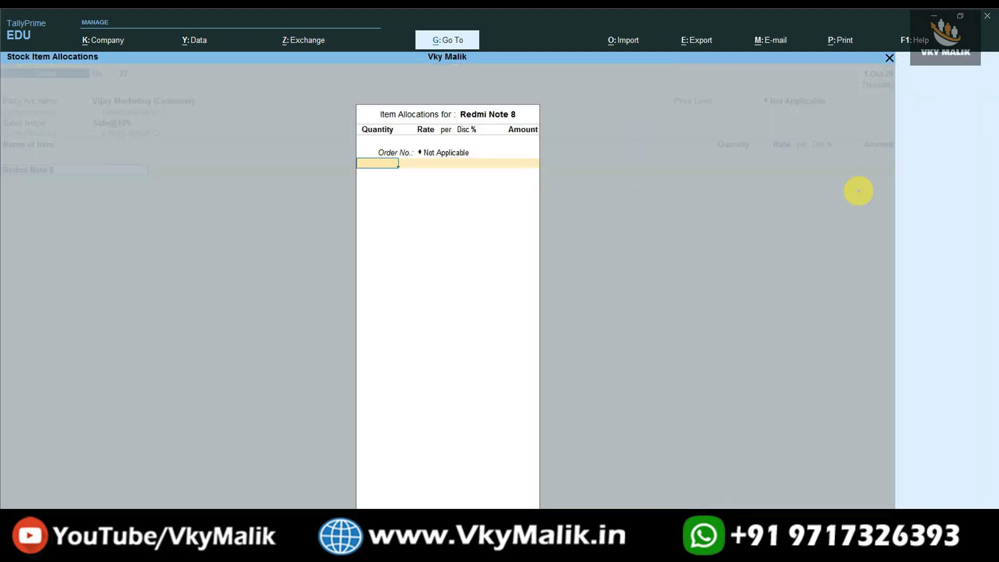
text(10)
key(Return)
key(Return)
key(Return)
key(Return)
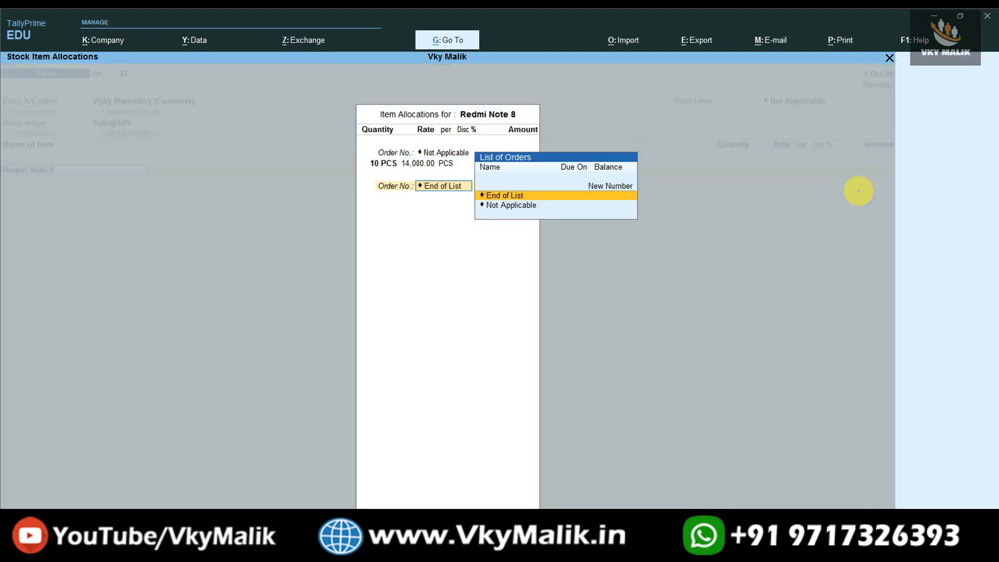
key(Return)
key(Return)
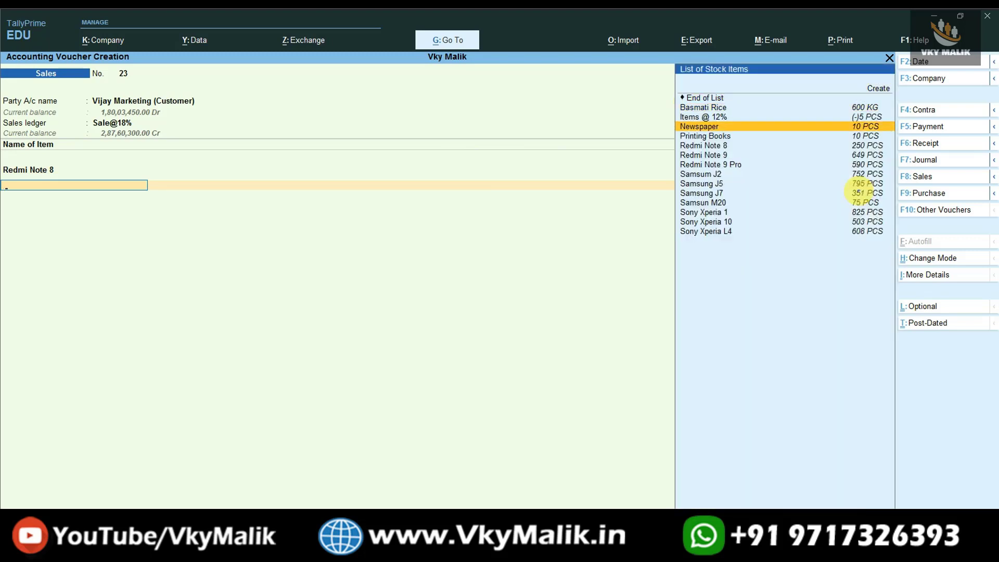
- Add 10 PCS of Redmi Note 9 at the 16,000.00 rate as the second item
key(Down)
key(Down)
key(Down)
key(Return)
key(Return)
text(10)
key(Return)
key(Return)
key(Return)
key(Return)
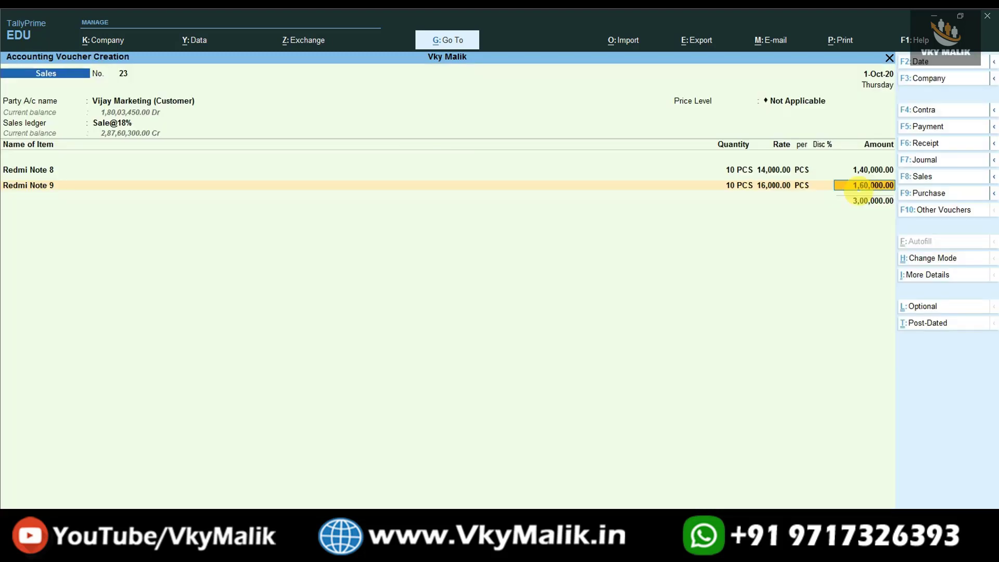
key(Return)
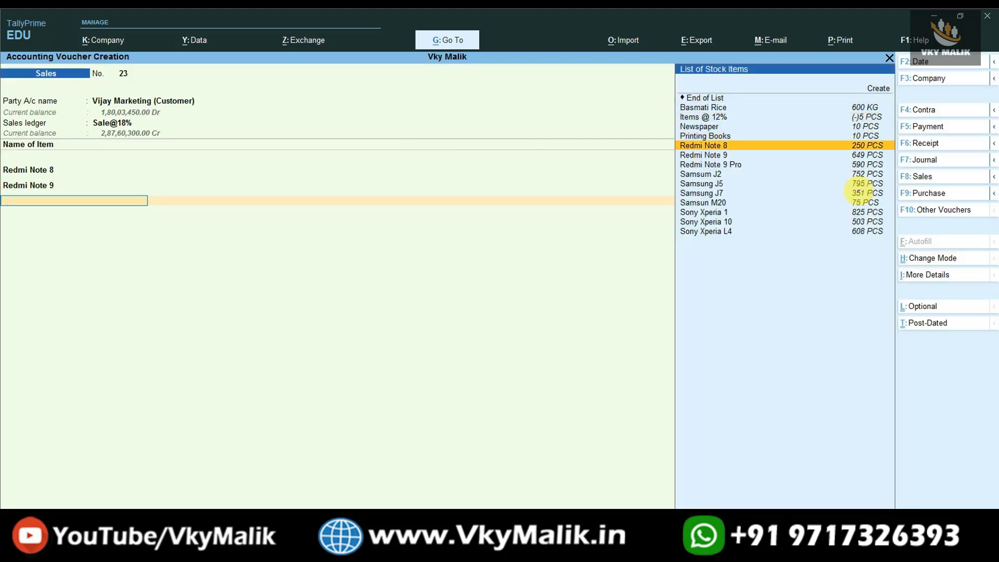
- Add 10 PCS of Redmi Note 9 Pro at the 17,000.00 rate and end the item list
key(Down)
key(Down)
key(Return)
key(Return)
text(1)
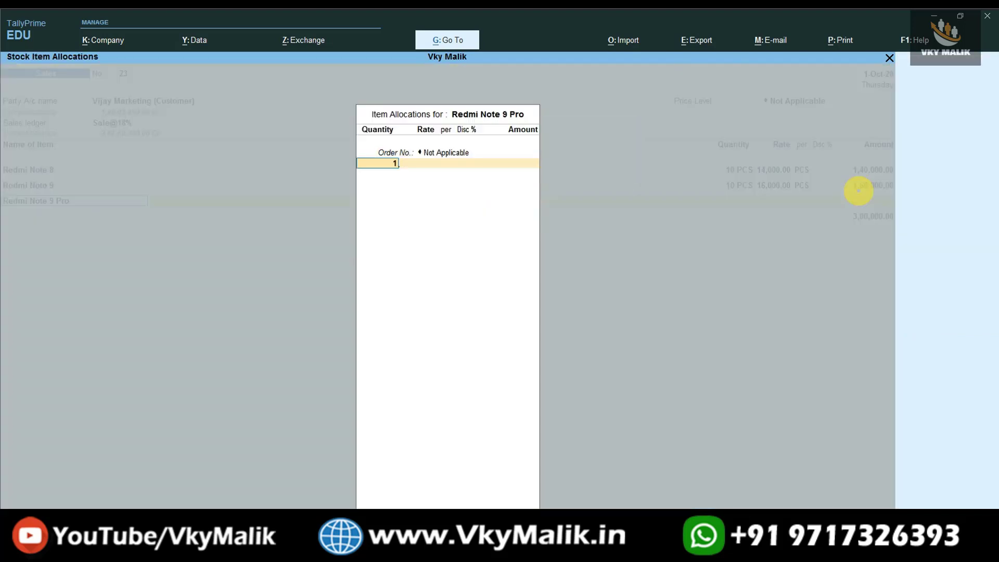
text(0)
key(Return)
key(Return)
key(Return)
key(Return)
key(Return)
key(Return)
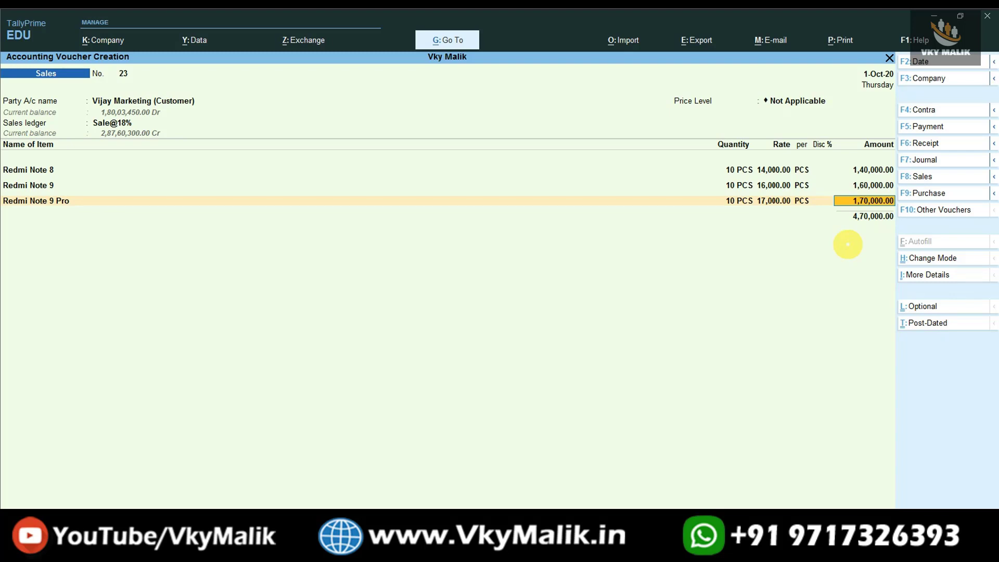
key(Return)
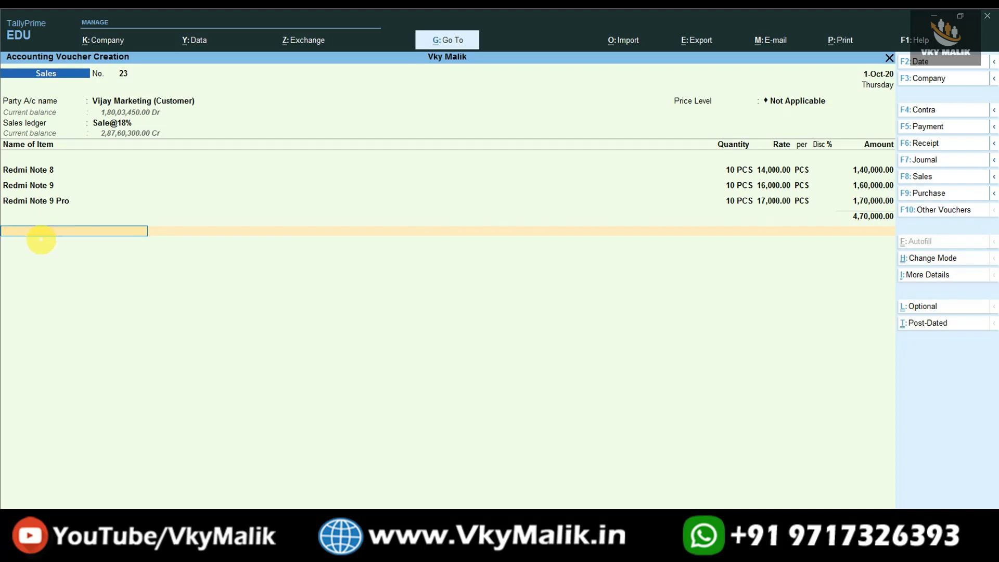
- Create a ledger named Freight Charges under Indirect Incomes, with ledger type Not Applicable and cost centres and interest calculation set to No
click(45, 238)
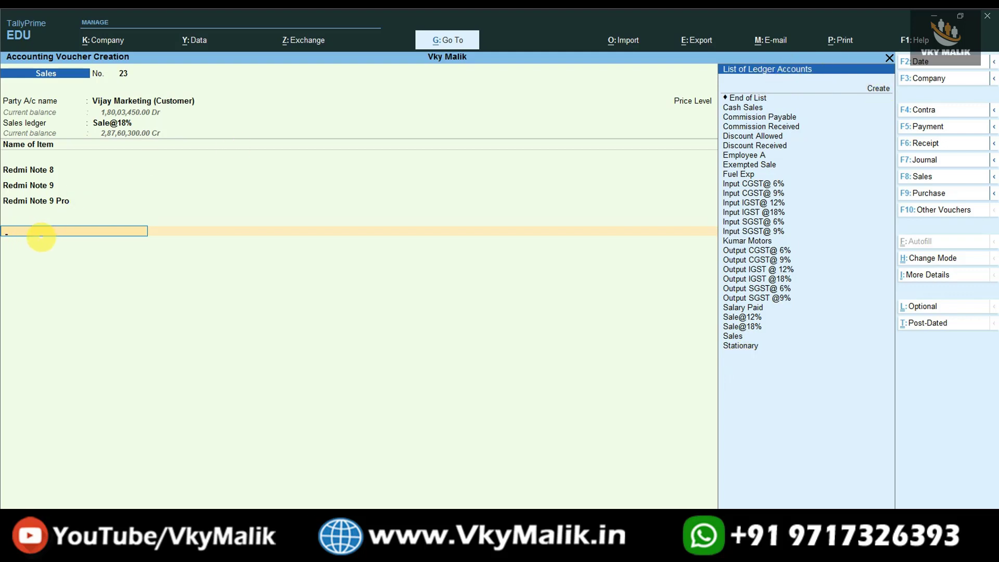
key(alt+c)
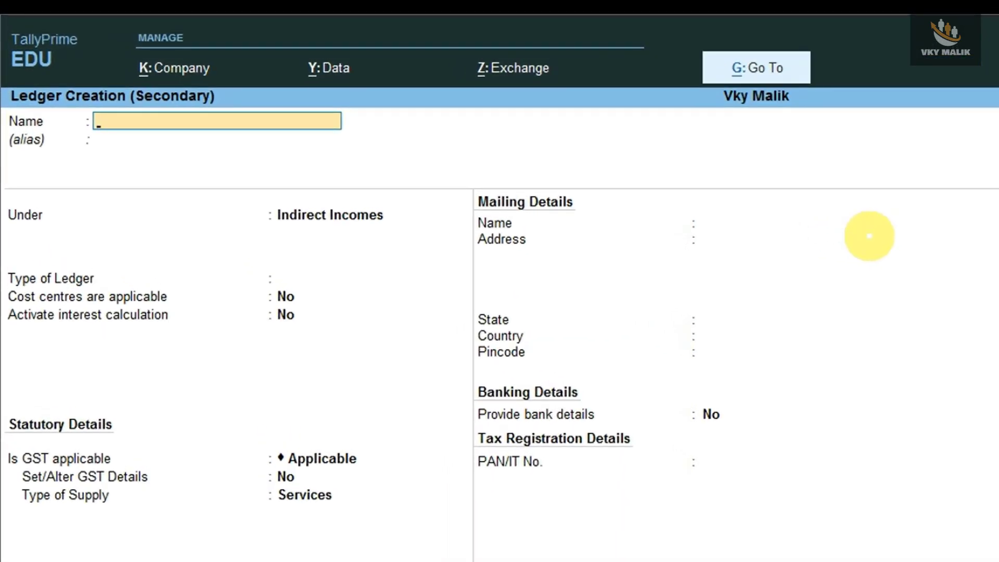
text(Freight Charges)
key(Return)
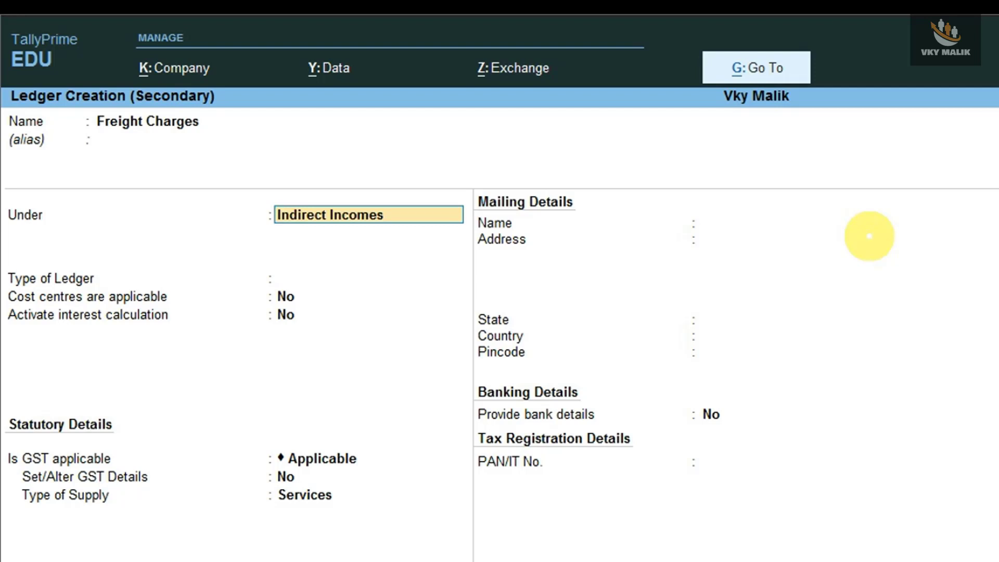
key(Return)
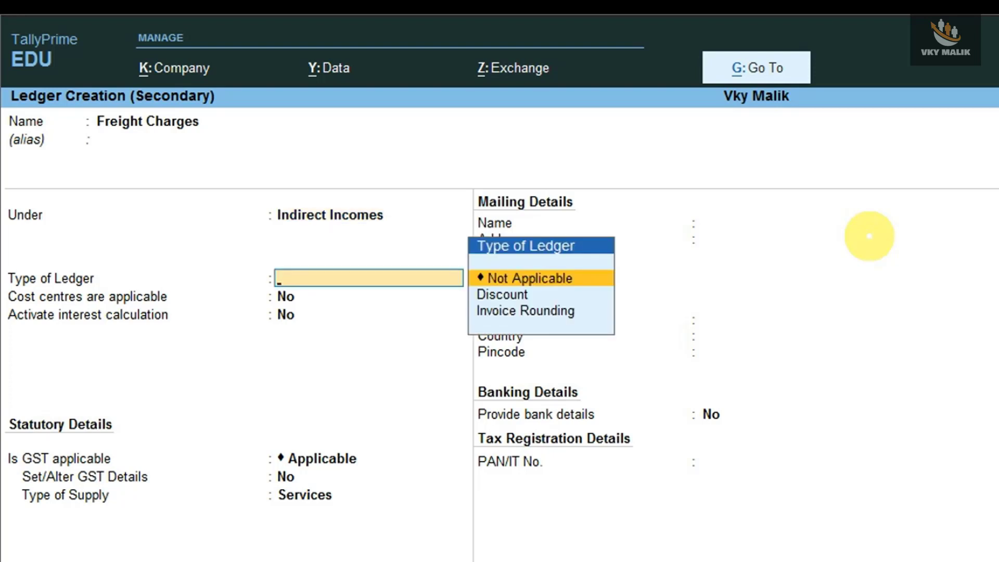
key(Return)
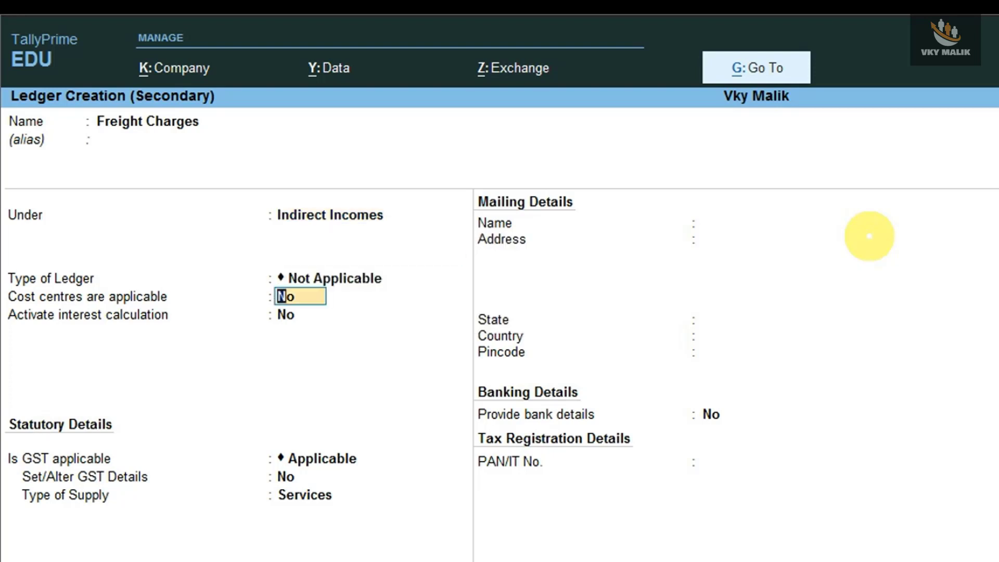
key(Return)
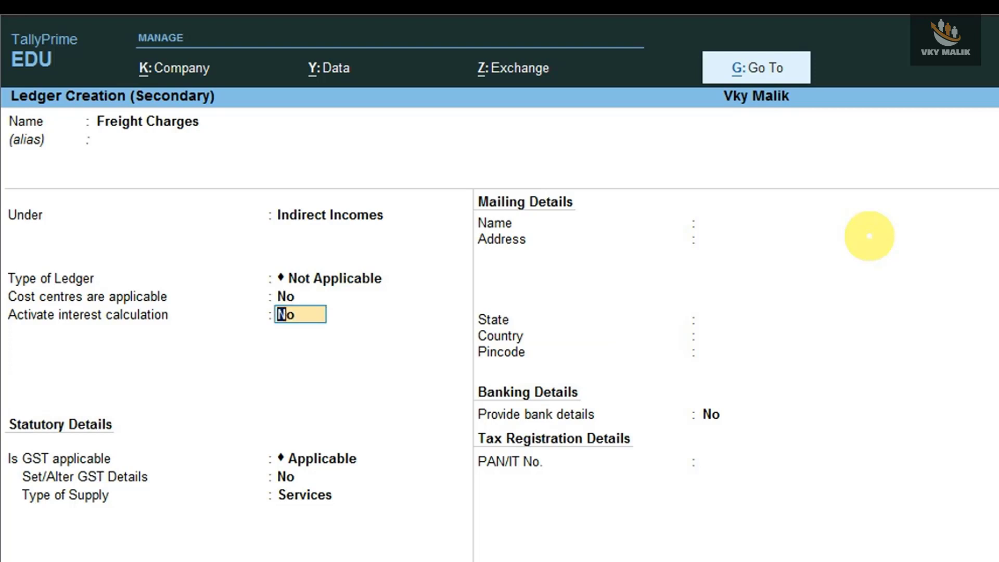
key(Return)
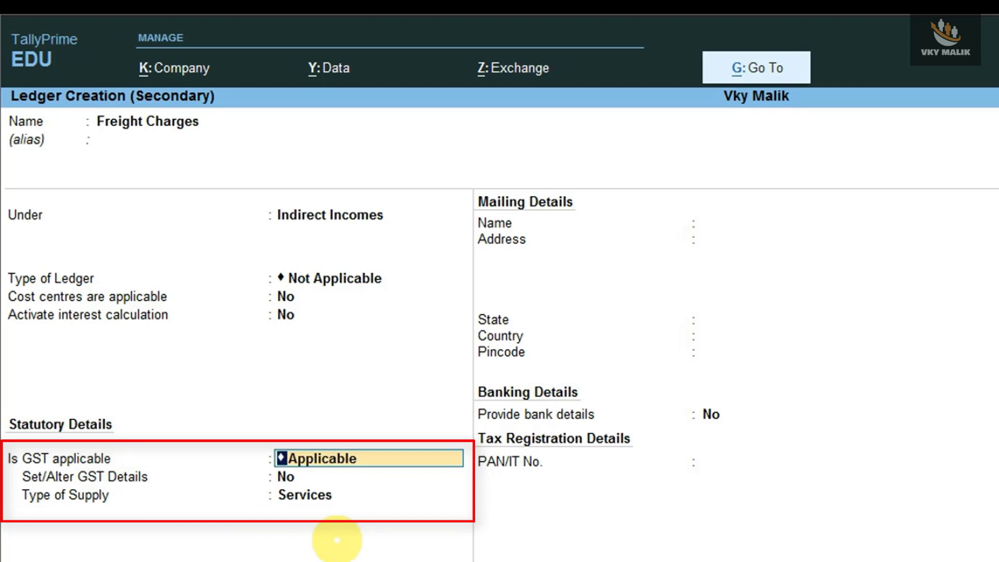
- Set GST applicability to Not Applicable, include the ledger in GST assessable value for Goods, Based on Value, and save it
key(BackSpace)
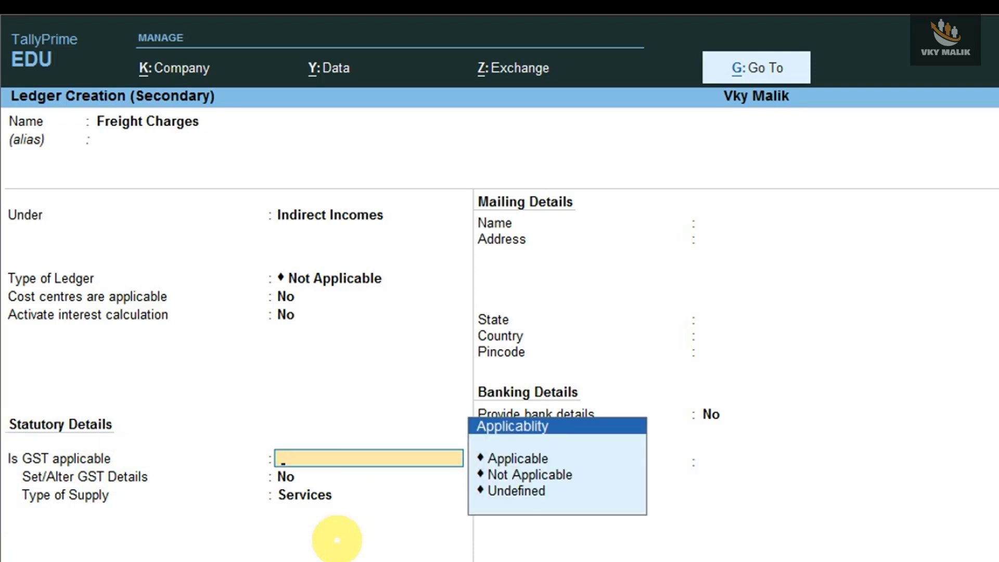
key(Down)
key(Down)
key(Return)
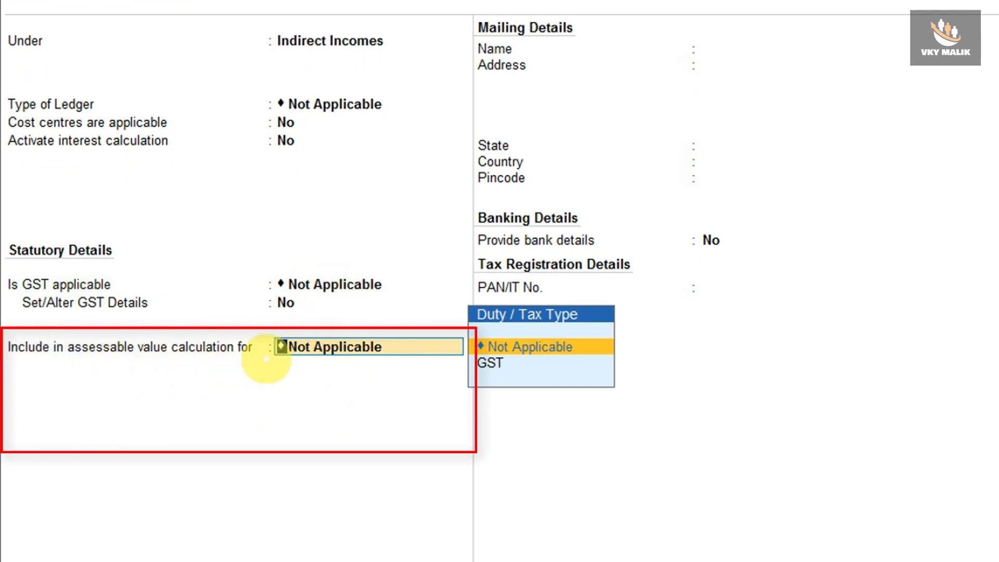
key(Down)
key(Return)
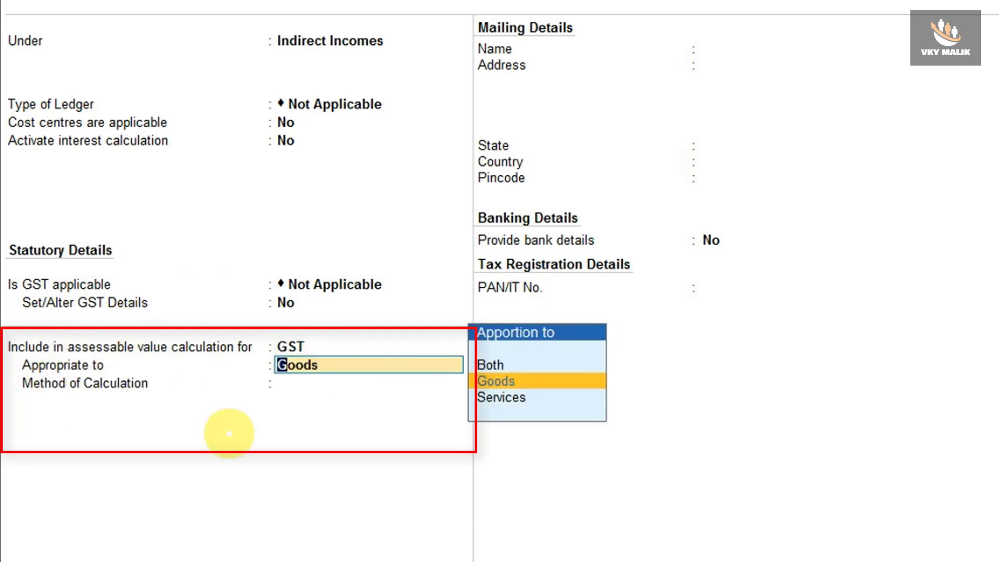
key(Return)
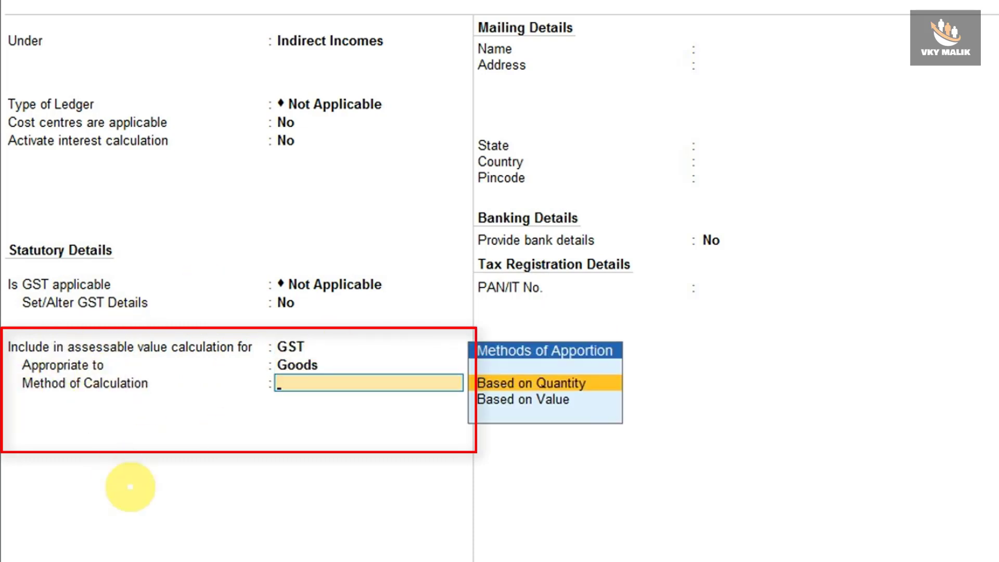
key(Down)
key(Return)
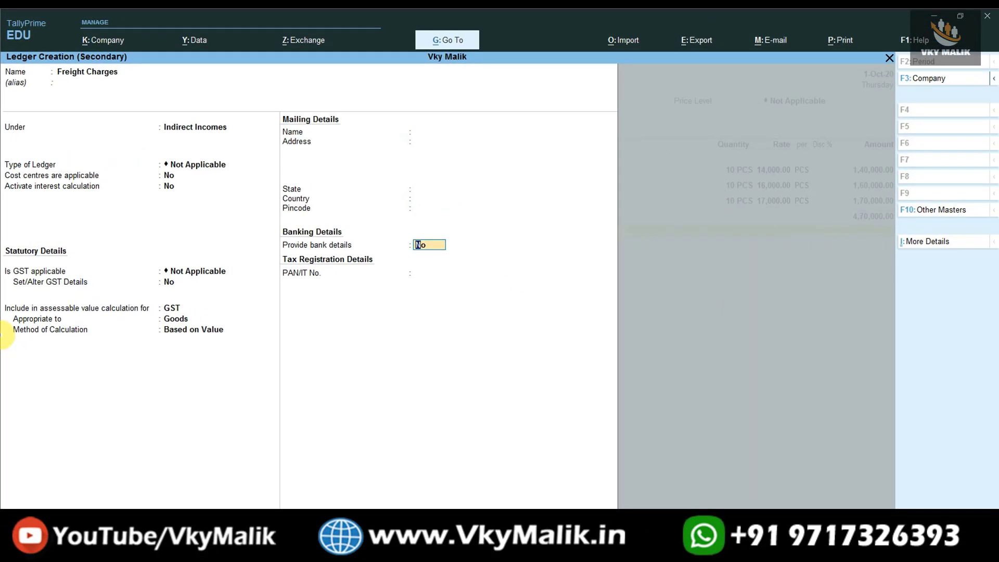
key(Return)
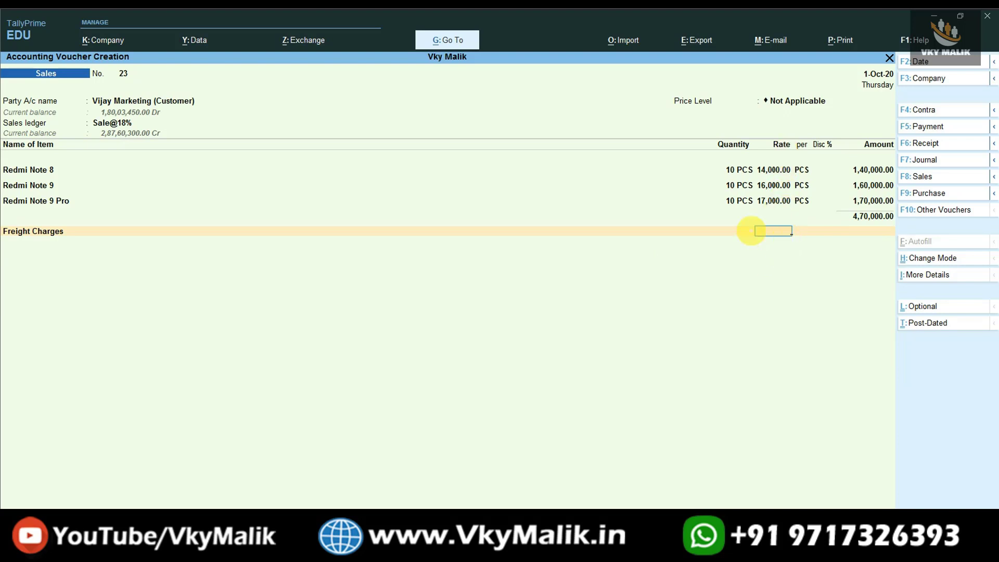
- Enter 6000 as the Freight Charges amount on the invoice
click(856, 230)
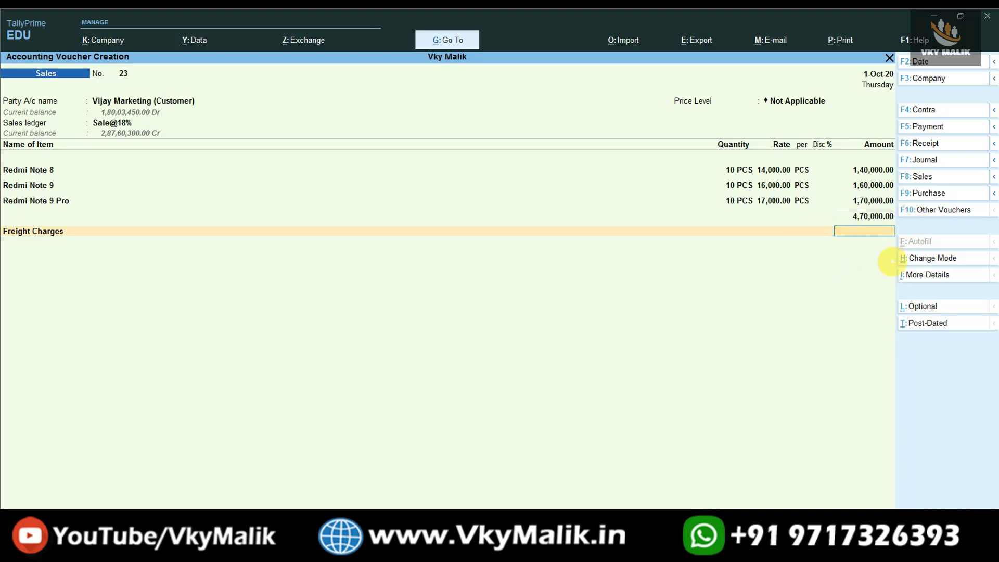
text(6000)
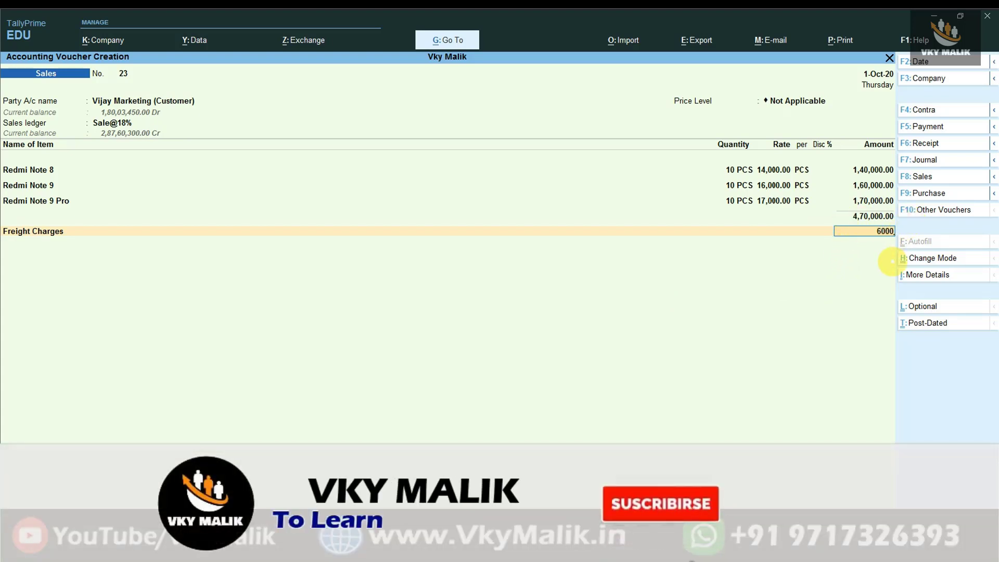
key(Return)
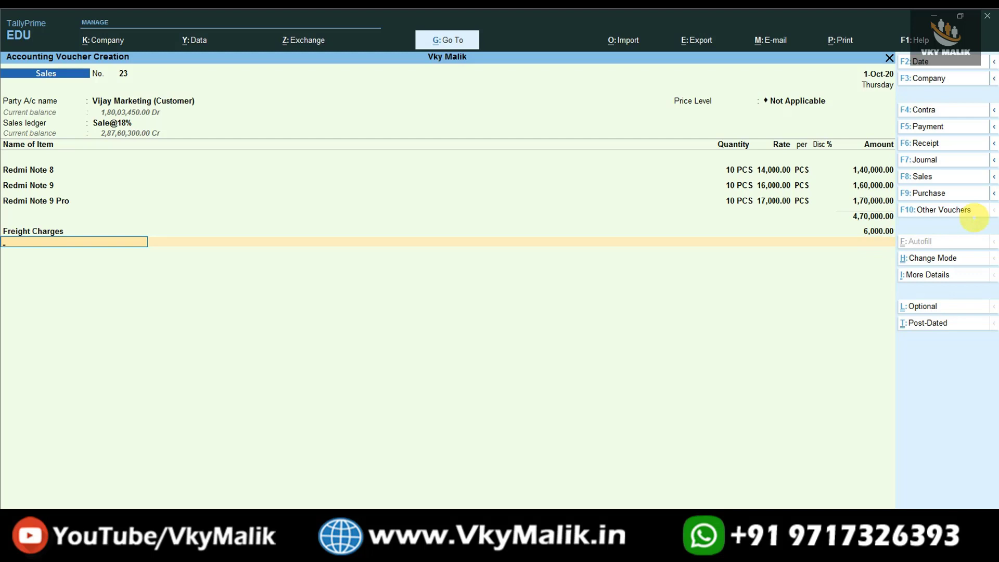
- Add the Output CGST@ 9% tax ledger below Freight Charges with its calculated amount
text(Out)
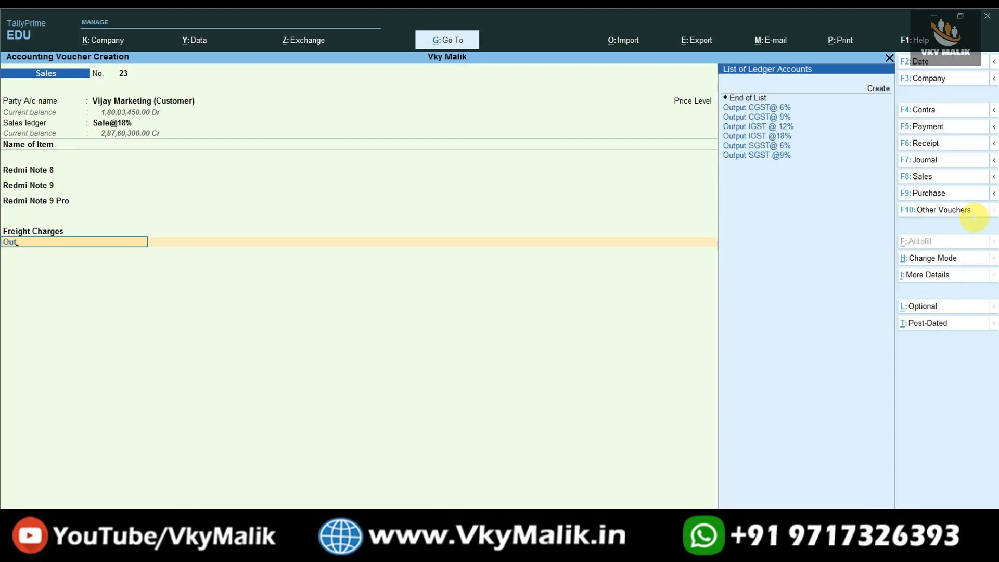
key(Down)
key(Return)
key(Return)
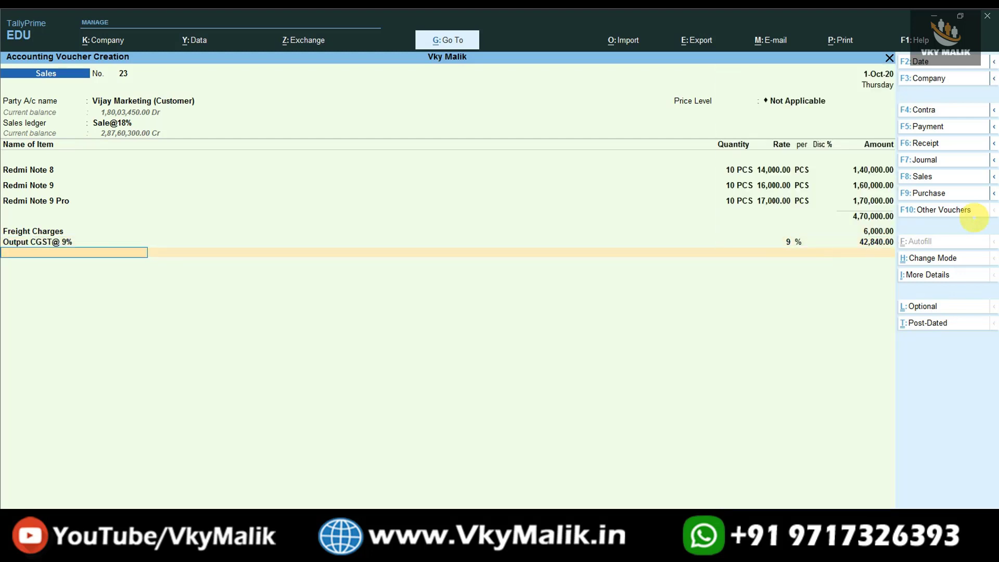
- Add the Output SGST @9% tax ledger below the CGST line
text(Ou)
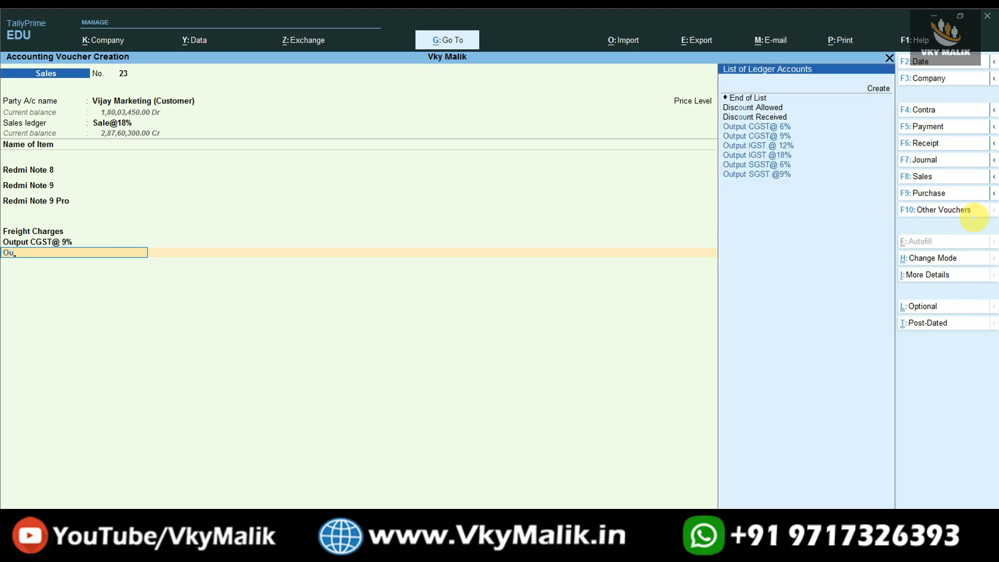
key(Down)
key(Down)
key(Down)
key(Down)
key(Down)
key(Down)
key(Return)
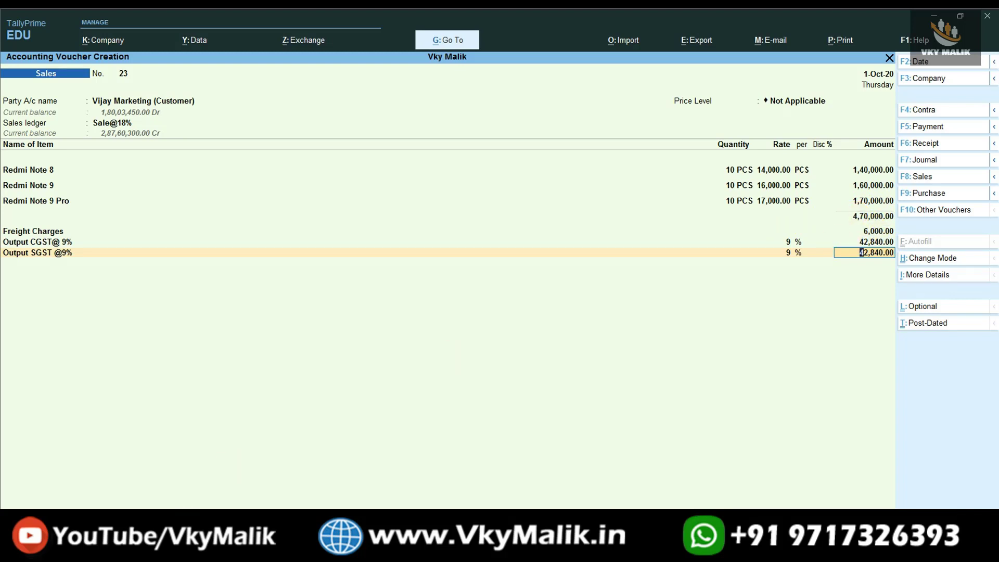
- Check the 9% tax by calculating 476000 * 9 / 100 in Calculator, and close it
click(307, 550)
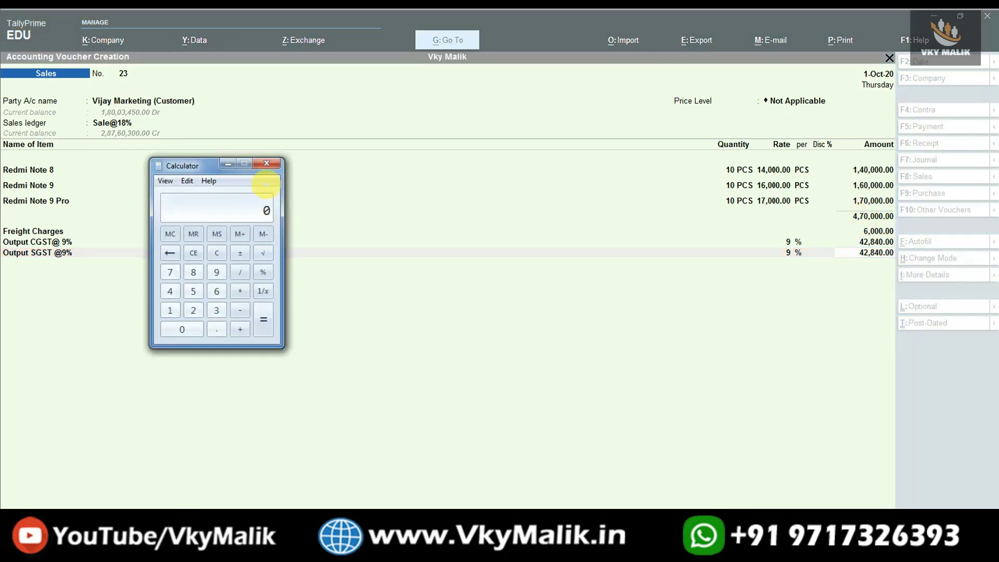
drag(181, 167, 417, 167)
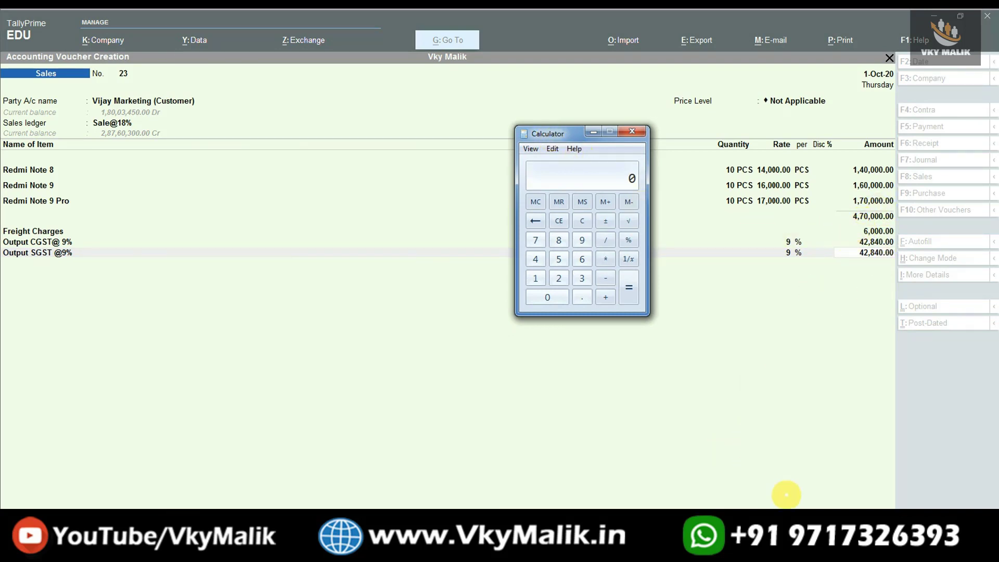
text(76000 * 9 / 100)
key(Return)
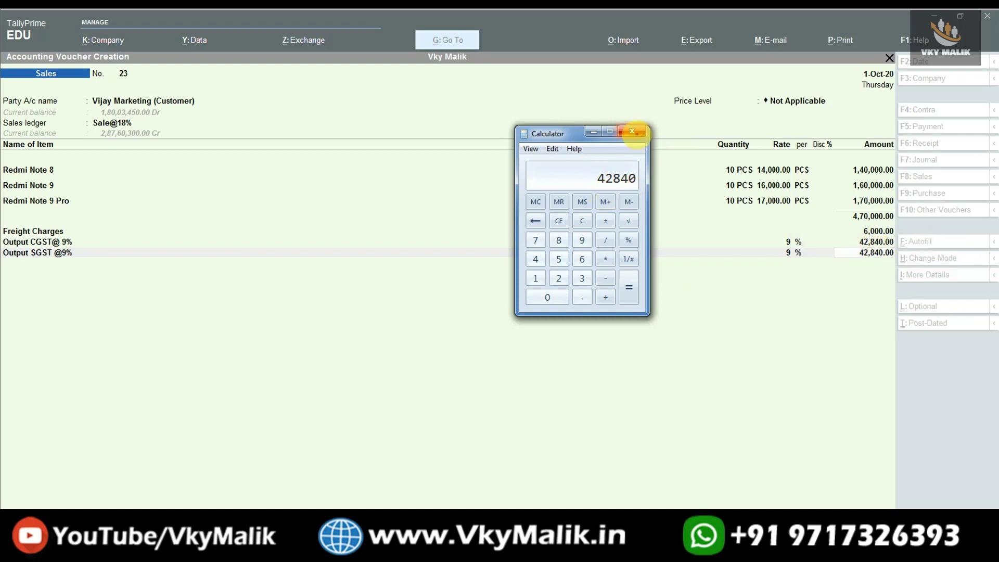
click(632, 131)
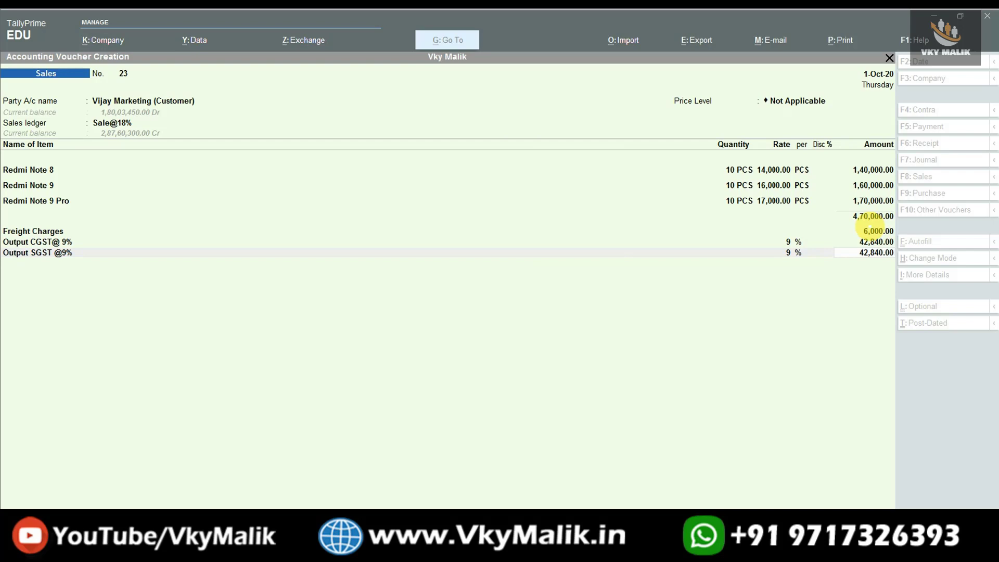
- Review the Freight Charges ledger's GST assessable value settings from the voucher, and return past the ledger lines with their amounts kept
click(46, 231)
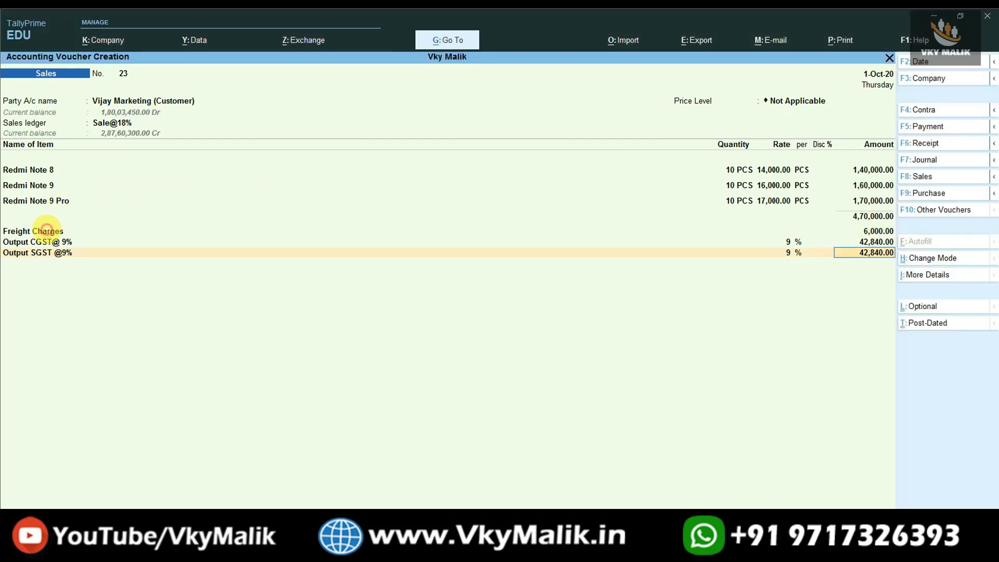
click(47, 230)
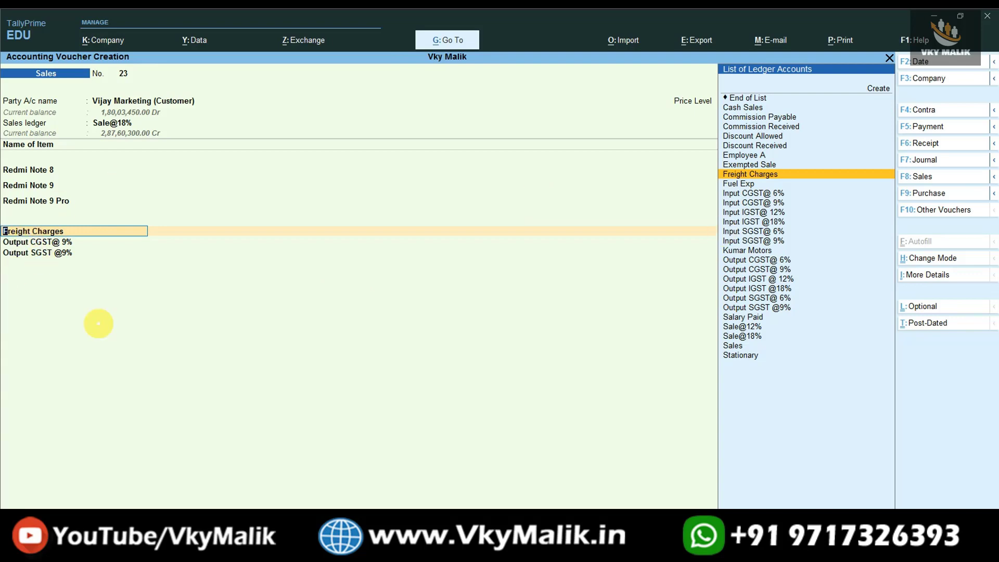
key(ctrl+Return)
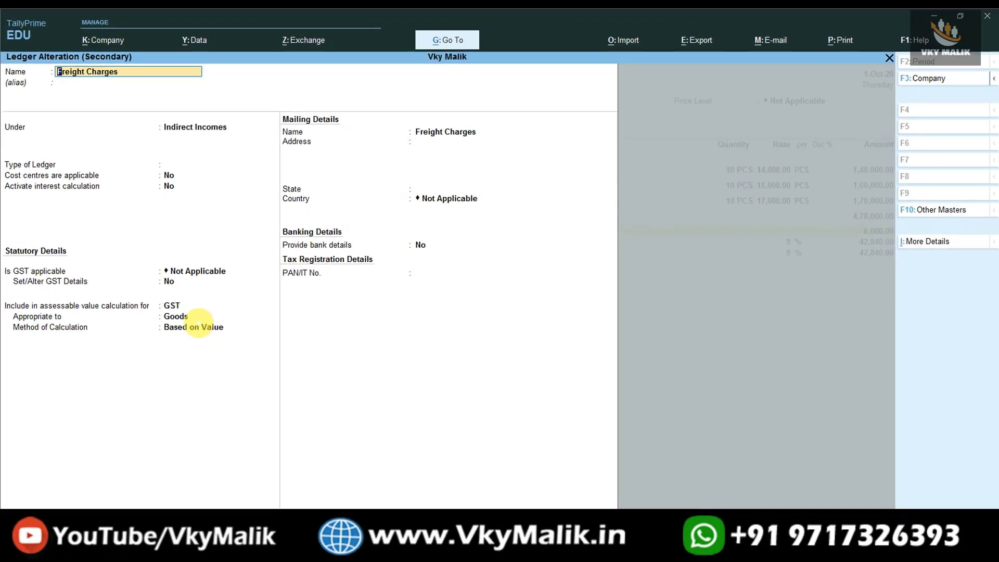
key(ctrl+a)
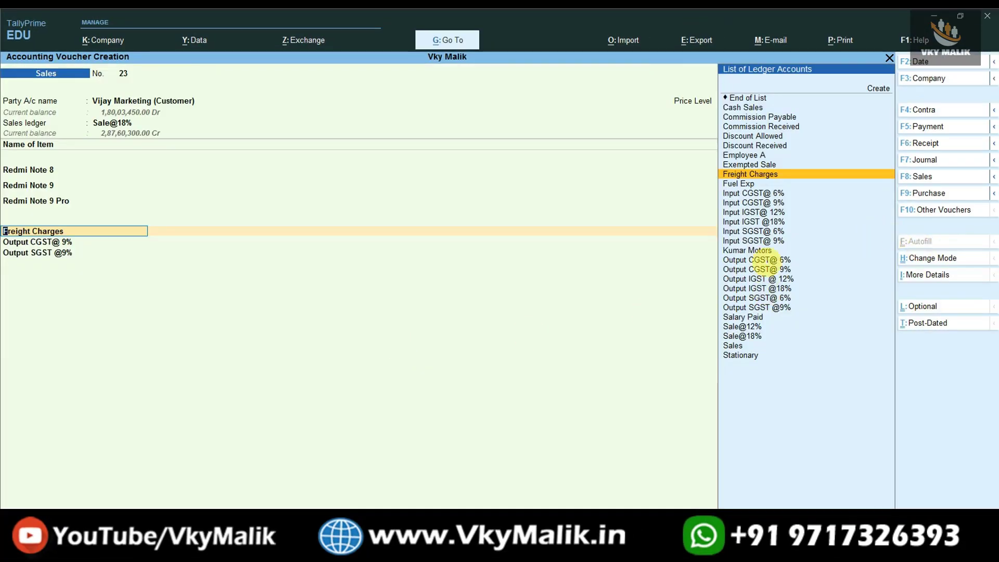
key(Return)
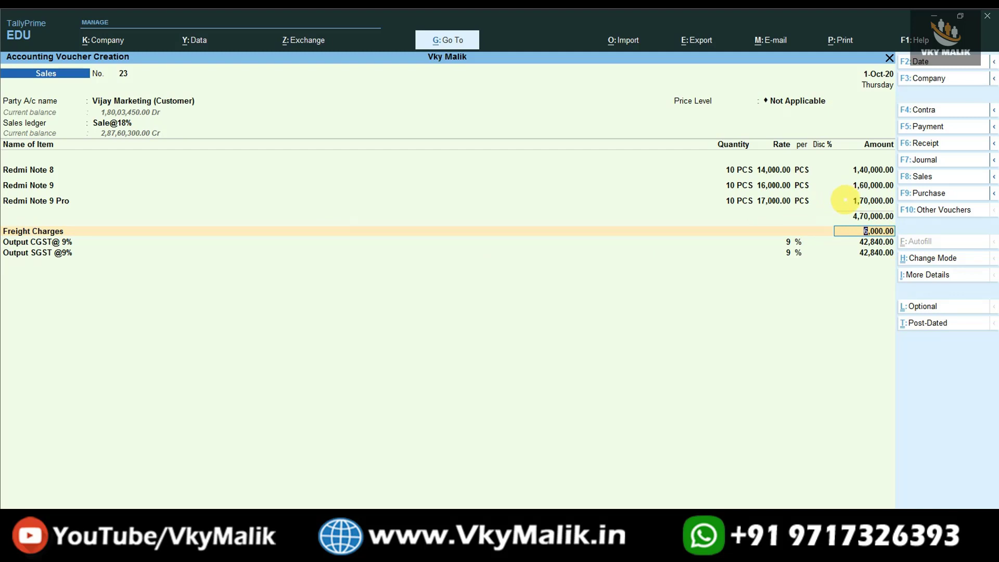
key(Return)
key(Return)
key(Return)
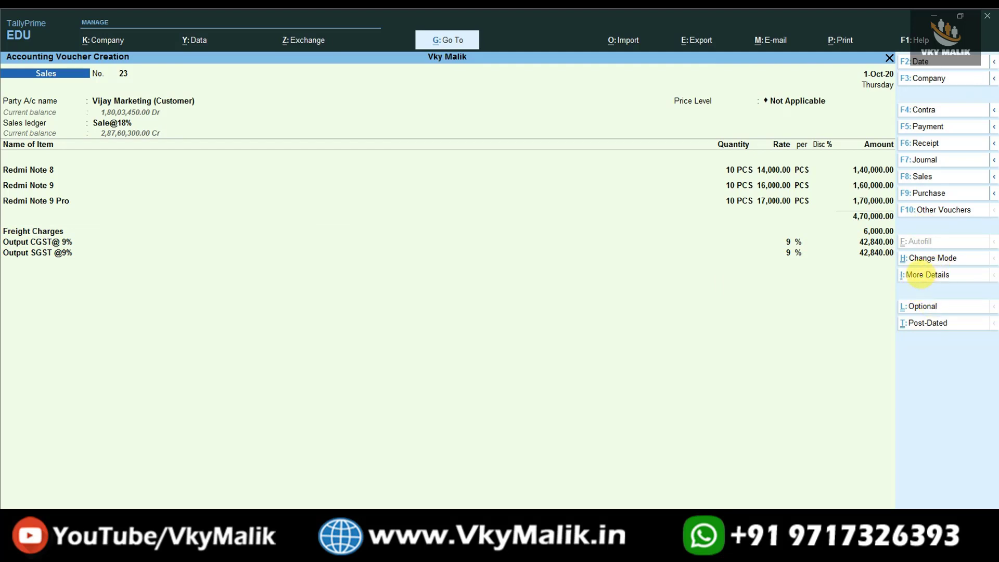
- Open the voucher's GST - Tax Analysis in detailed view and examine the freight charges apportioned to the Redmi Note items
click(922, 275)
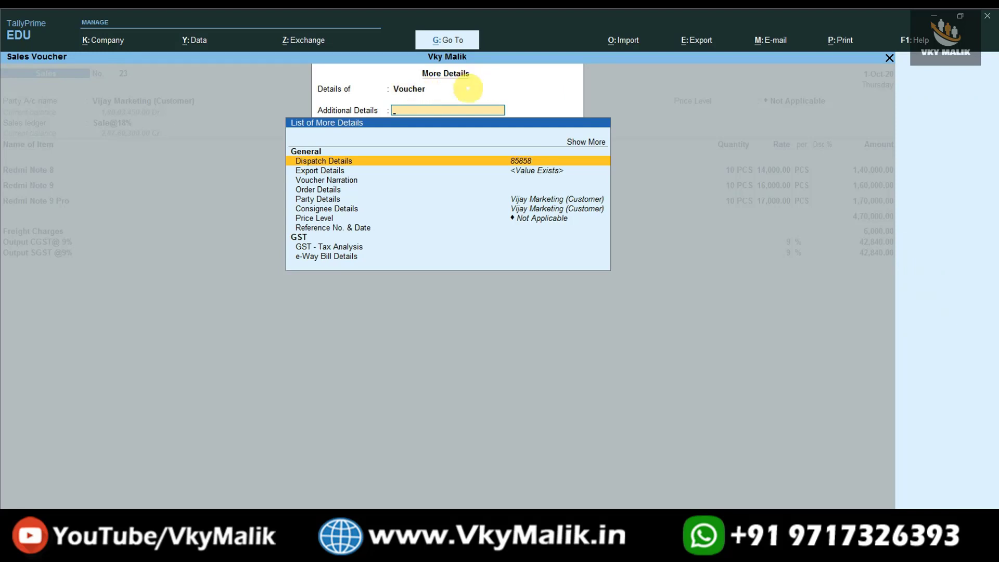
click(306, 248)
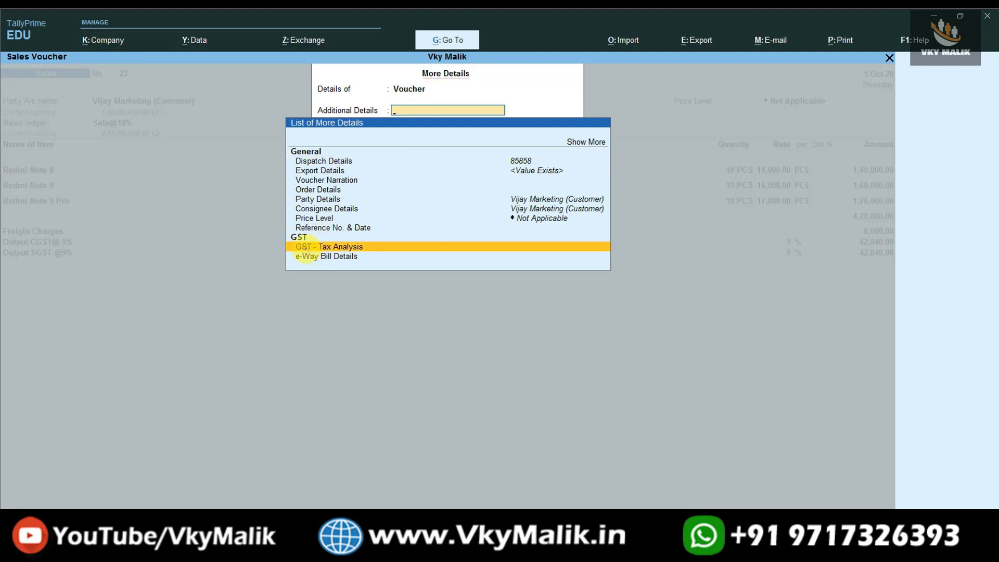
click(306, 248)
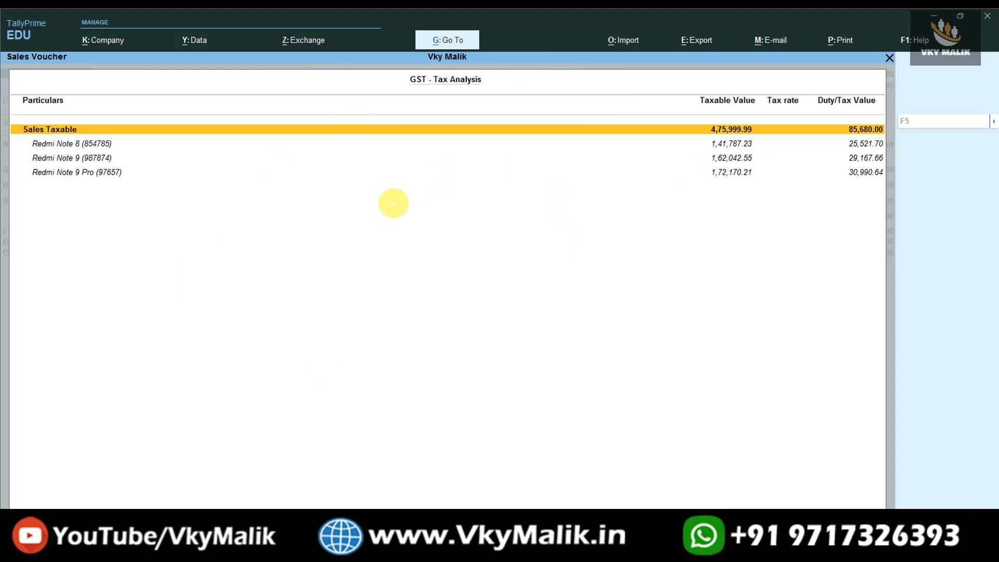
key(alt+F5)
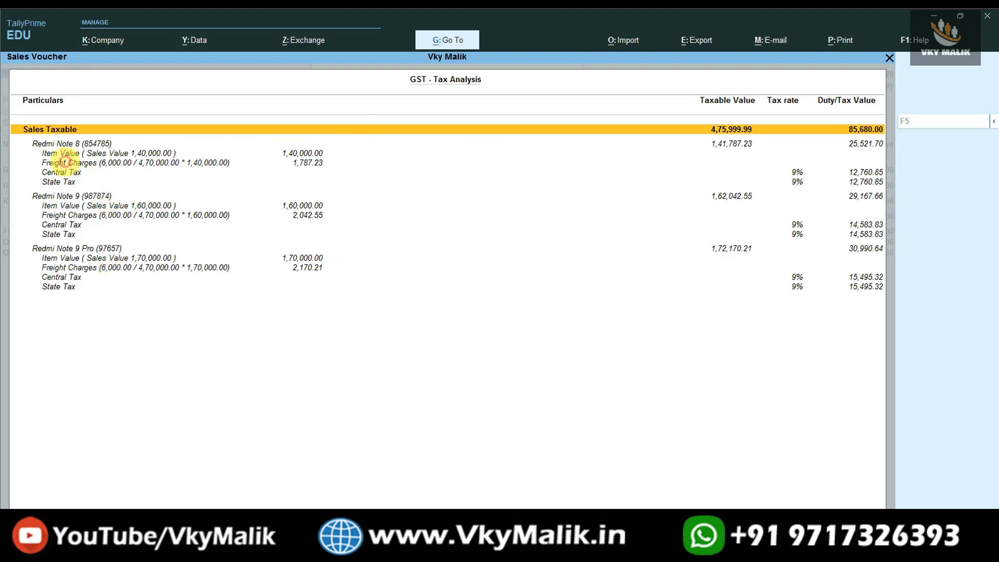
click(66, 162)
click(90, 216)
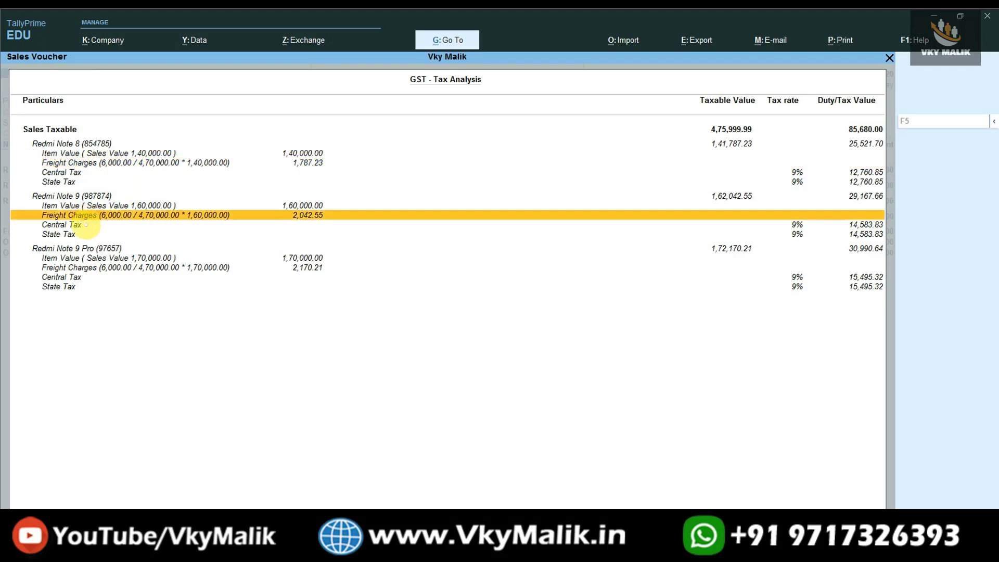
- Compare the freight charges apportioned to each Redmi Note item in the tax analysis, and save the sales voucher
click(52, 162)
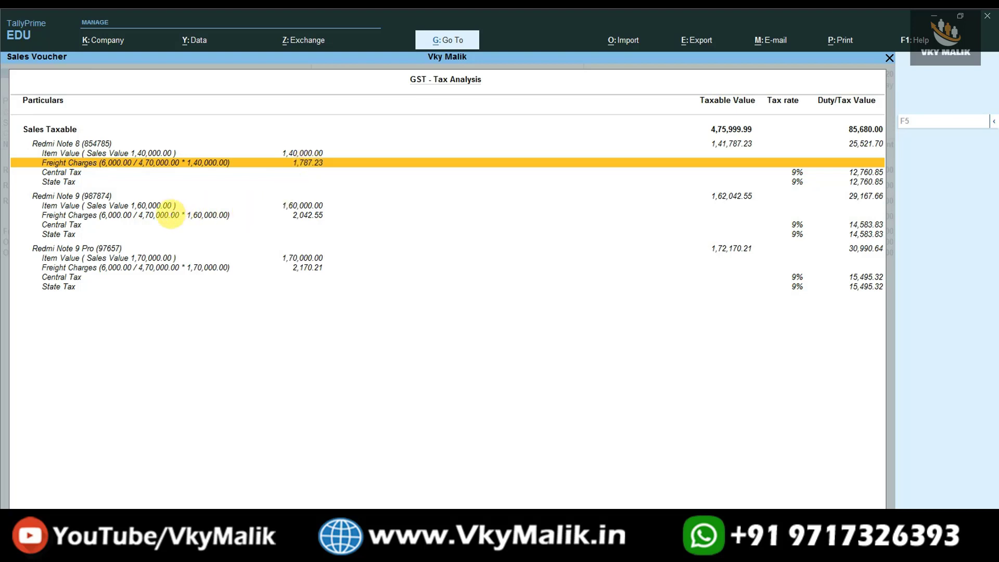
click(166, 216)
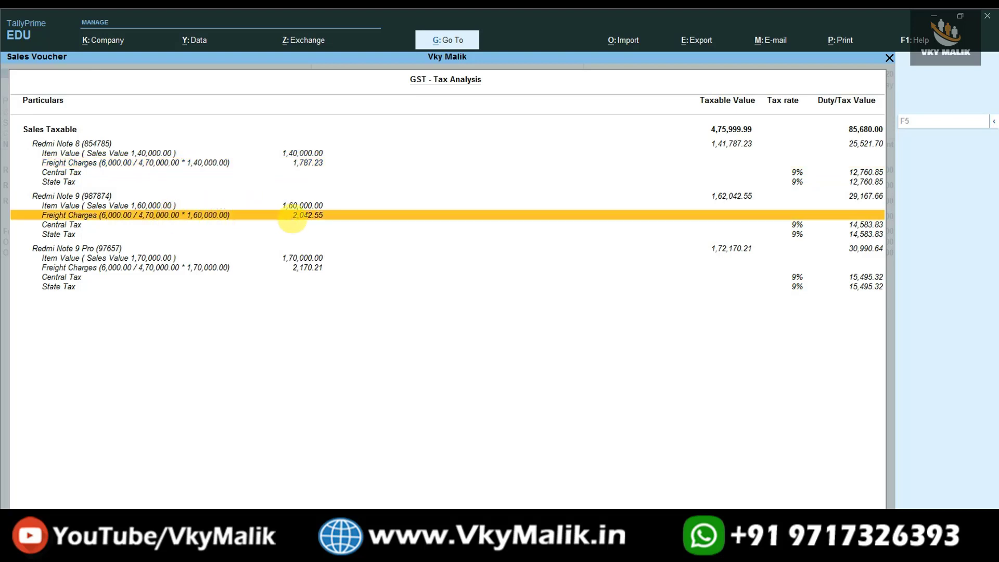
click(101, 269)
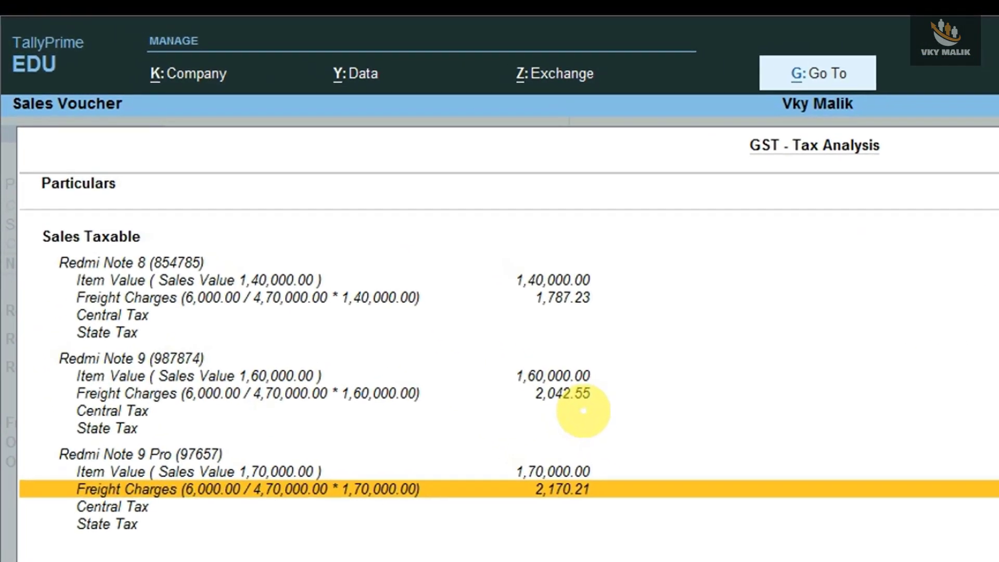
click(193, 302)
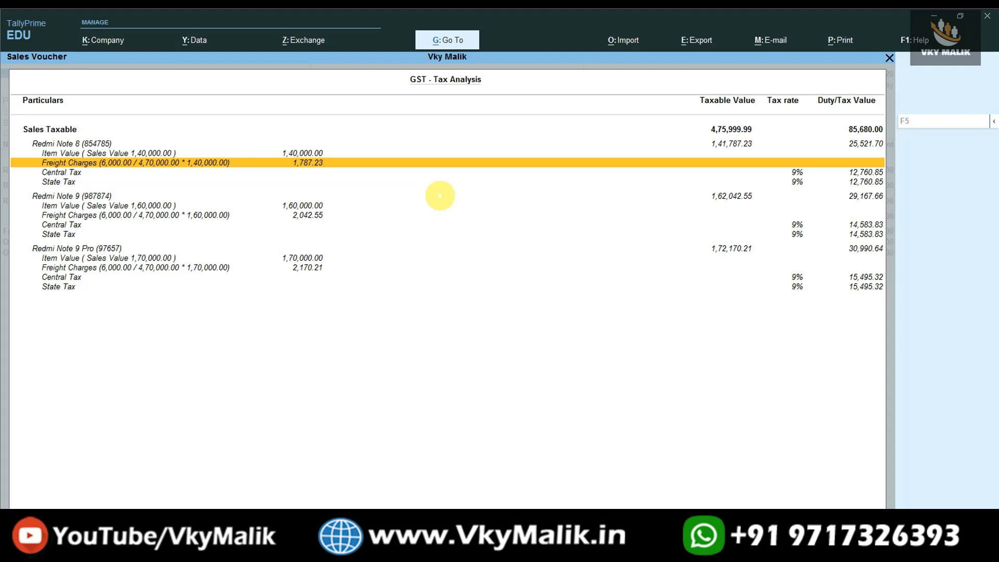
key(Escape)
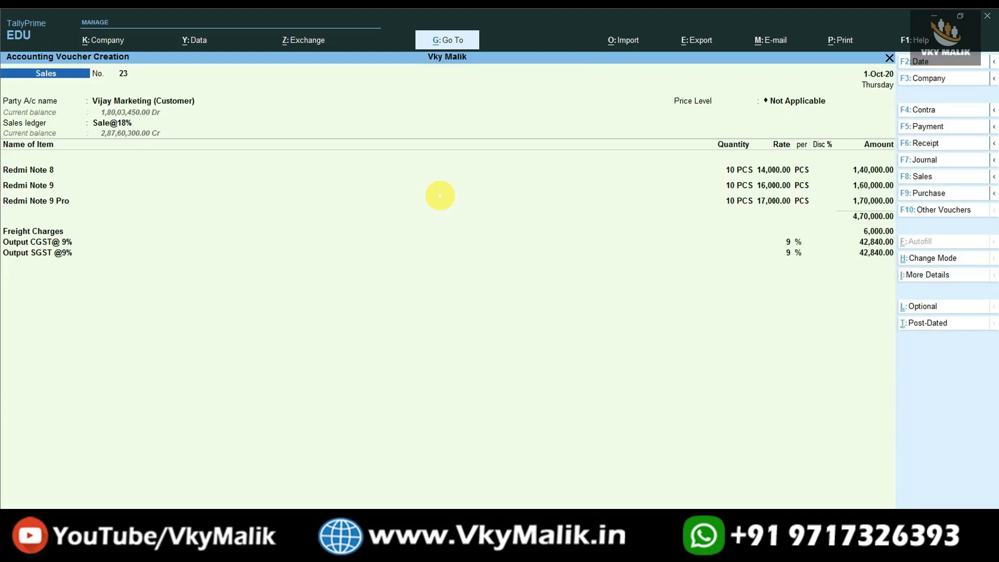
key(ctrl+a)
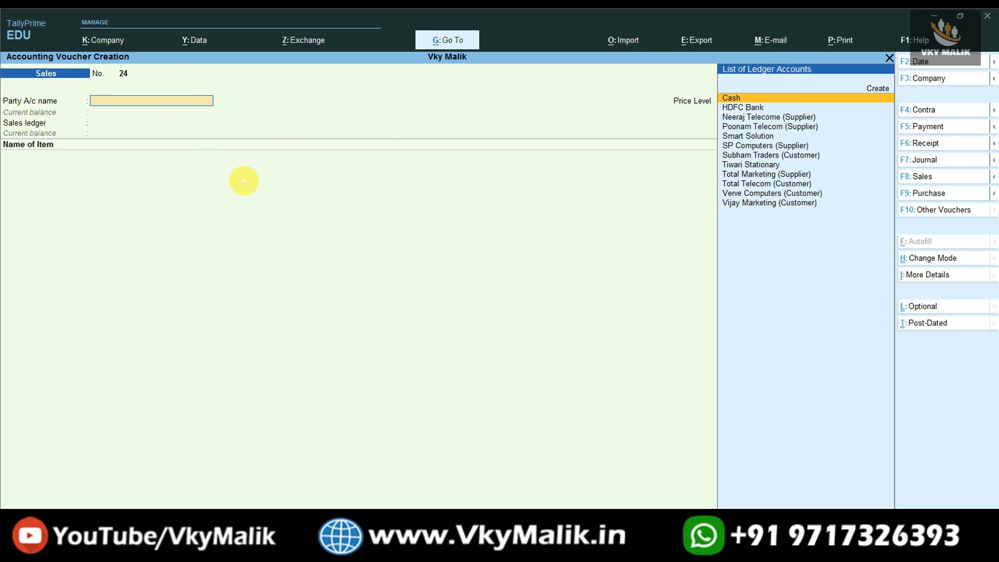
- Select Verve Computers (Customer) as the party of the new sales voucher, accepting blank dispatch details and the filled-in party details
key(Down)
key(Down)
key(Down)
key(Down)
key(Down)
key(Down)
key(Down)
key(Down)
key(Down)
key(Down)
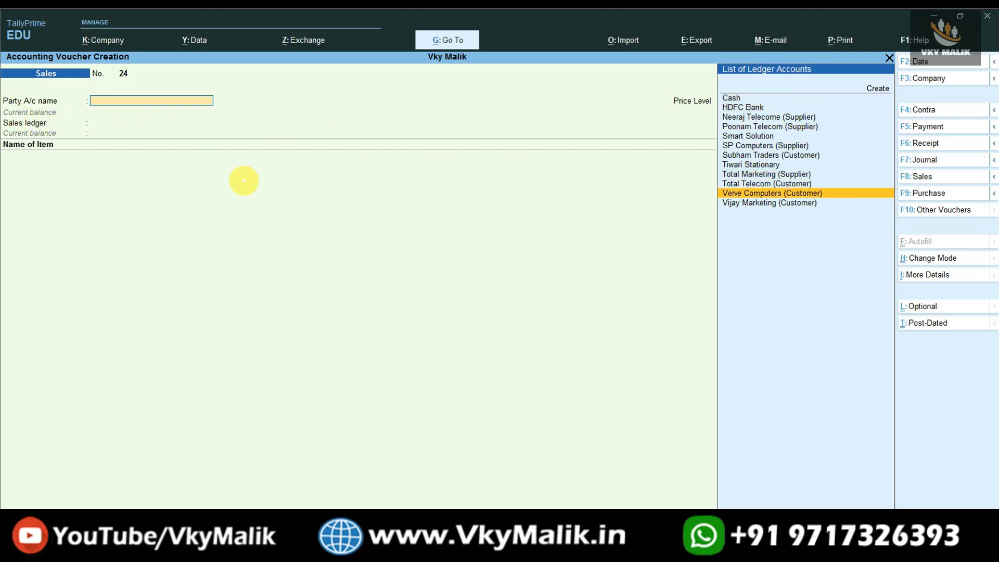
key(Return)
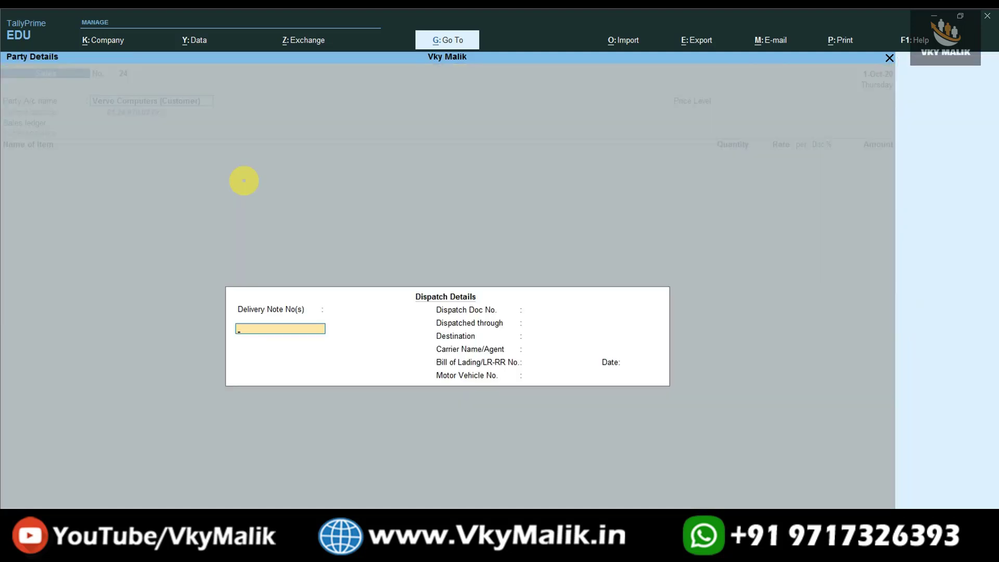
key(ctrl+a)
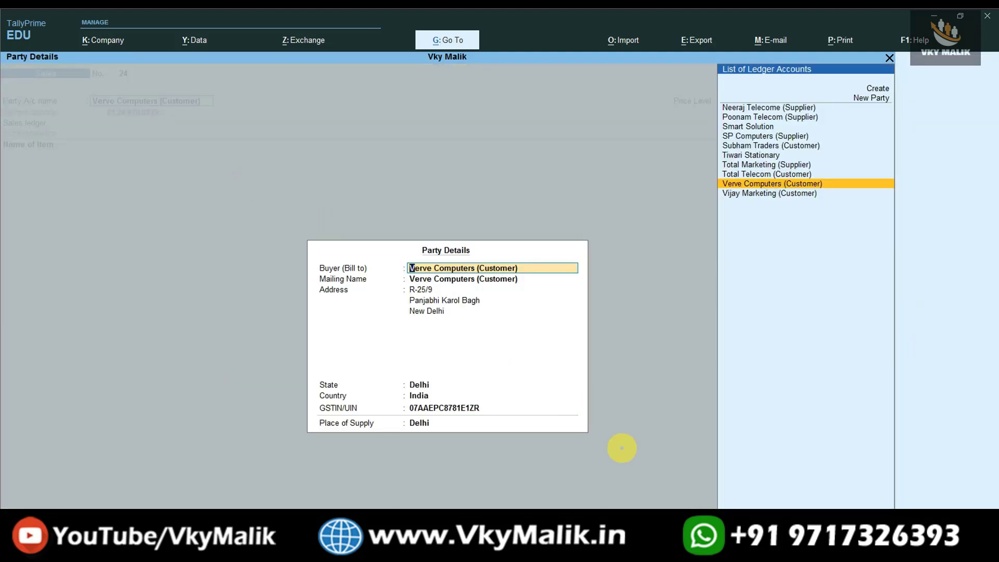
key(ctrl+a)
key(Return)
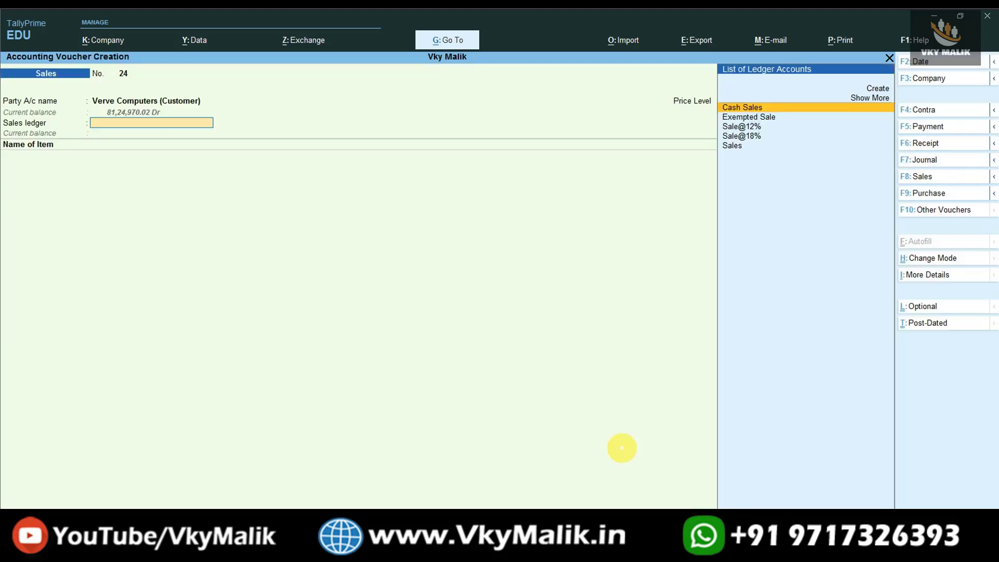
- Set the voucher's sales ledger to Sale@18%
key(Down)
key(Down)
key(Down)
key(Return)
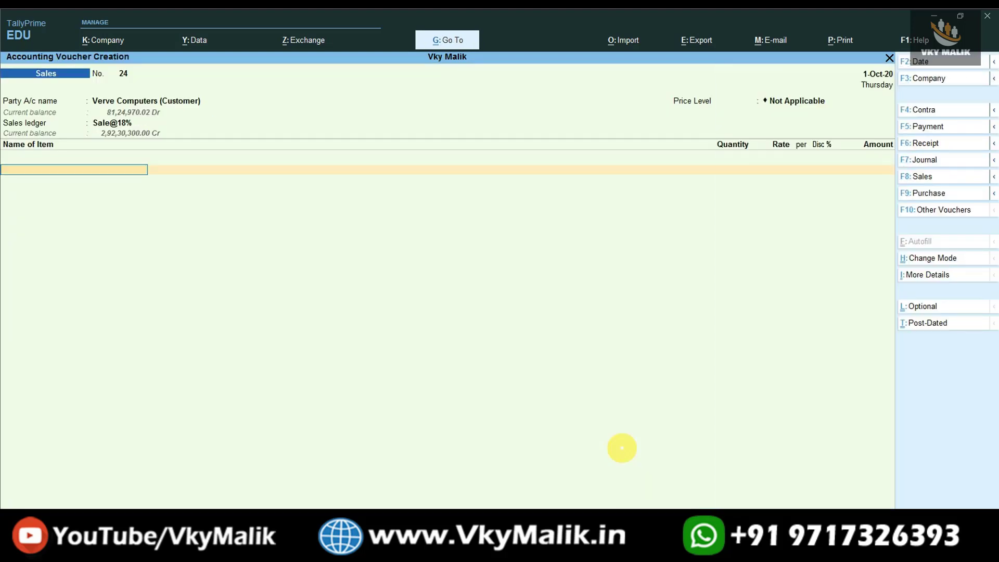
- Add the stock item Samsum J2 with a quantity of 10 PCS at the rate of 20,000.00
key(Down)
key(Down)
key(Down)
key(Down)
key(Down)
key(Down)
key(Down)
key(Down)
key(Down)
key(Down)
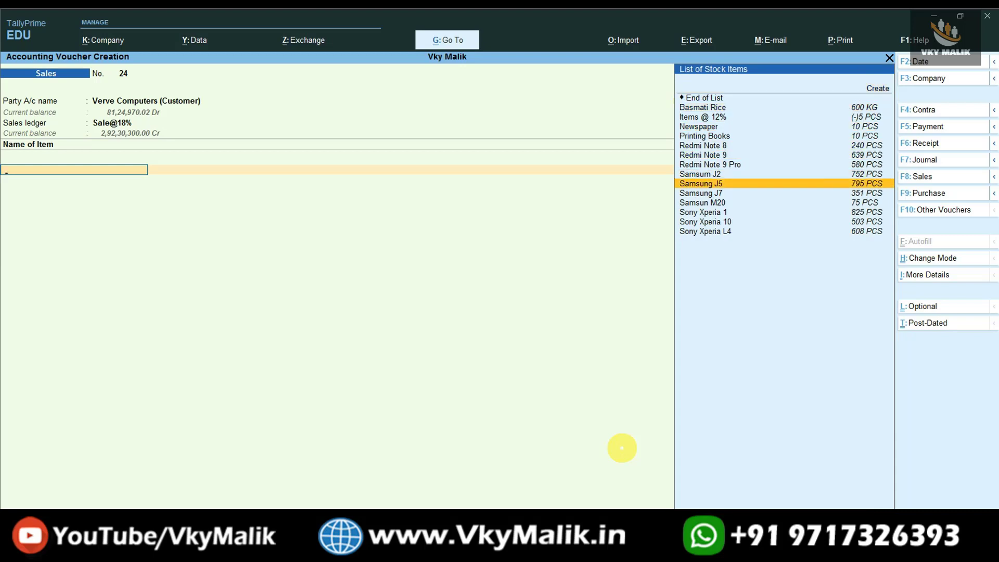
key(Up)
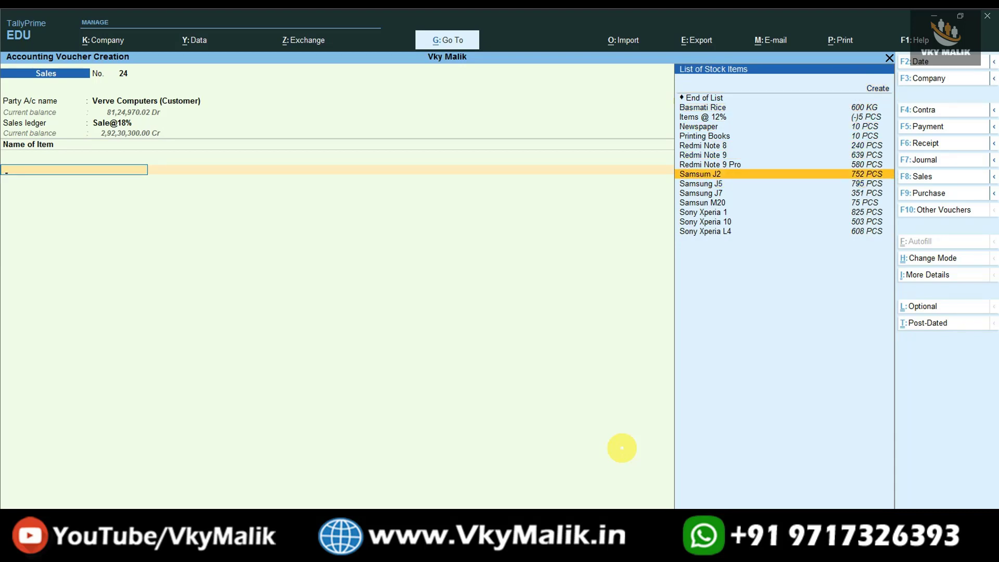
key(Return)
key(Return)
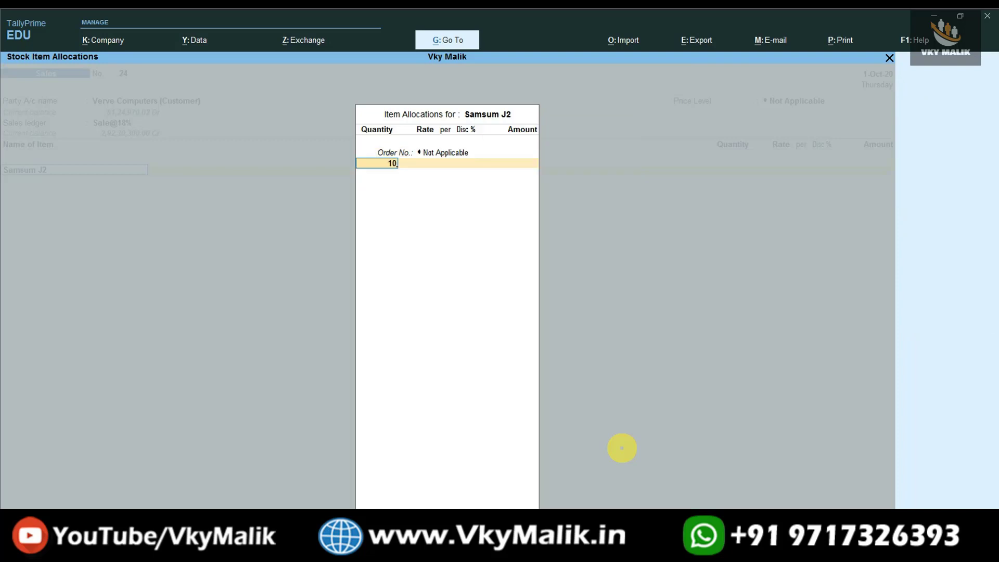
text(10)
key(Return)
key(Return)
key(Return)
key(Return)
key(Return)
key(Return)
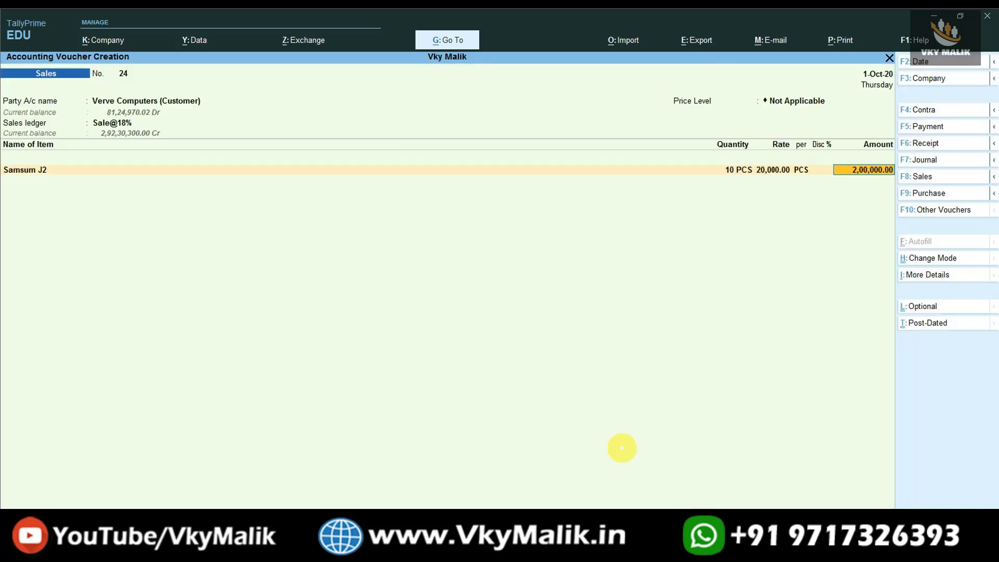
key(Return)
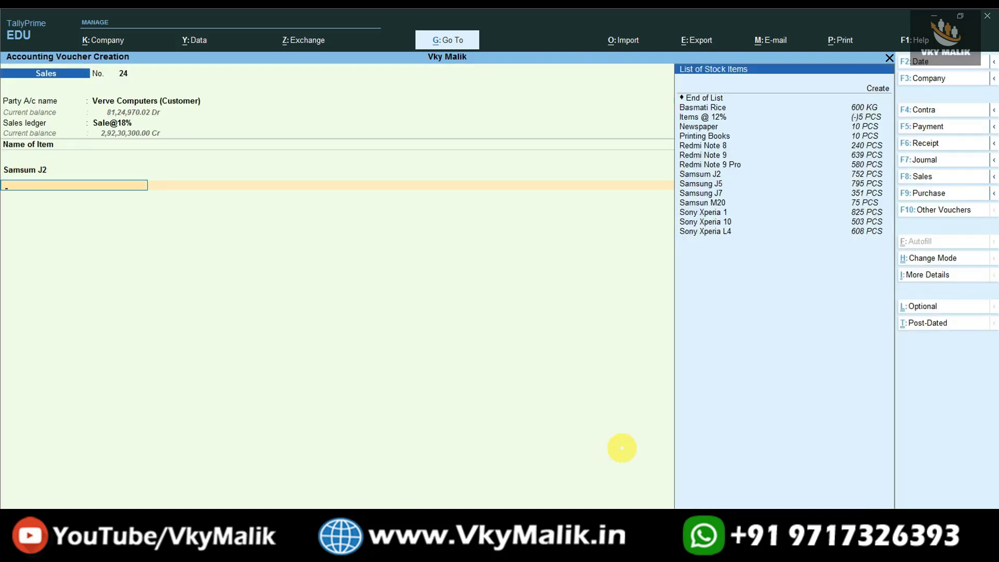
- Add the stock item Samsung J5 with a quantity of 10 PCS at the rate of 20,000.00
key(Down)
key(Down)
key(Down)
key(Down)
key(Down)
key(Down)
key(Down)
key(Down)
key(Down)
key(Down)
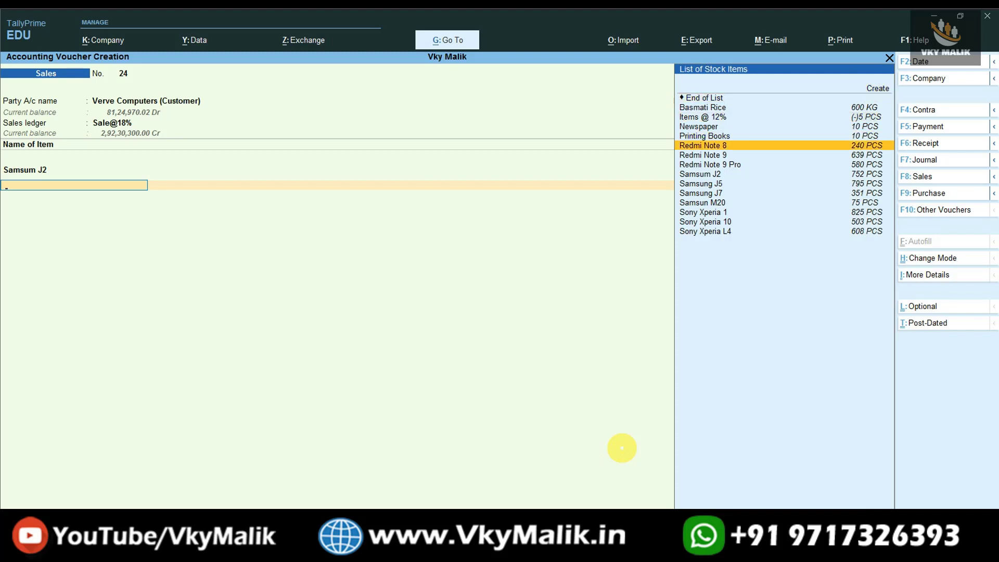
key(Return)
key(Return)
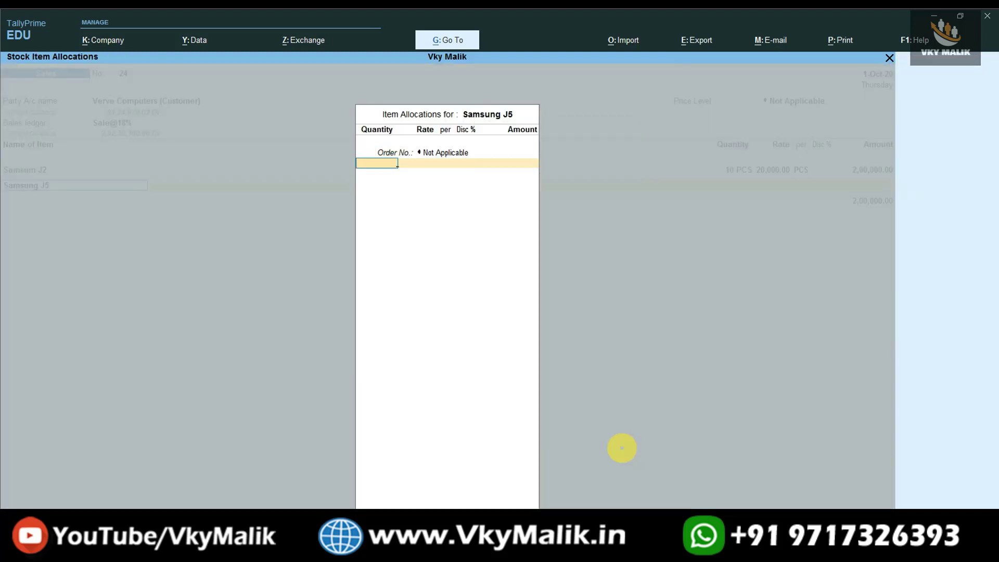
key(Return)
key(Return)
key(Return)
key(Return)
key(Return)
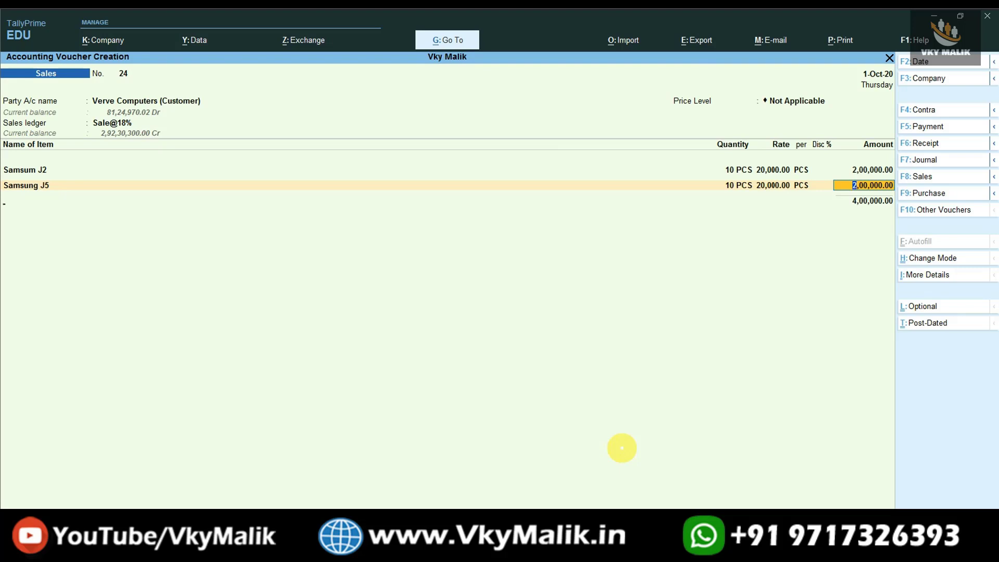
key(Return)
- Add the stock item Samsung J7 with 10 PCS at the rate of 17,000.00, and end the item list
key(Down)
key(Down)
key(Down)
key(Down)
key(Down)
key(Down)
key(Down)
key(Down)
key(Down)
key(Down)
key(Down)
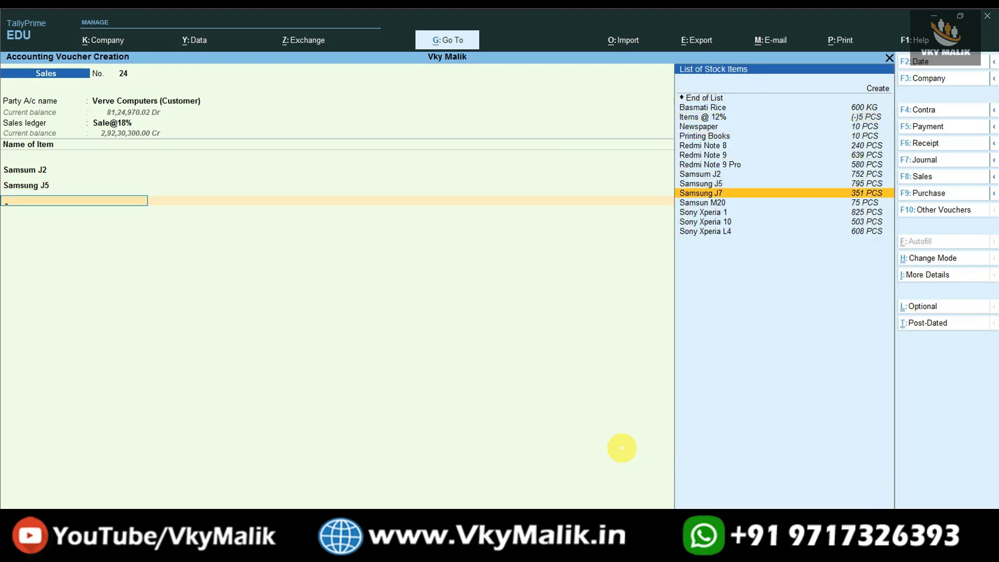
key(Return)
key(Return)
text(10)
key(Return)
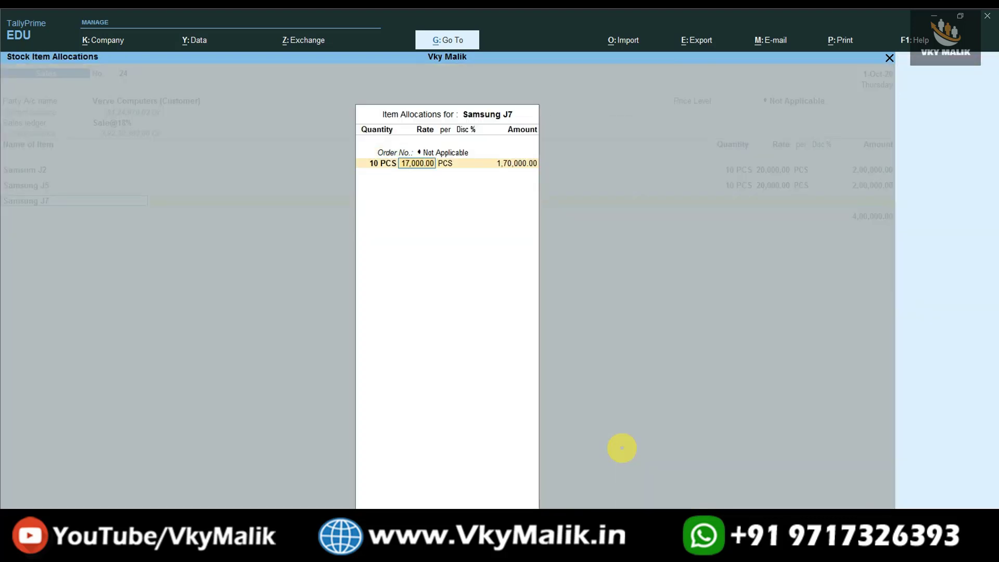
key(Return)
key(Return)
key(Return)
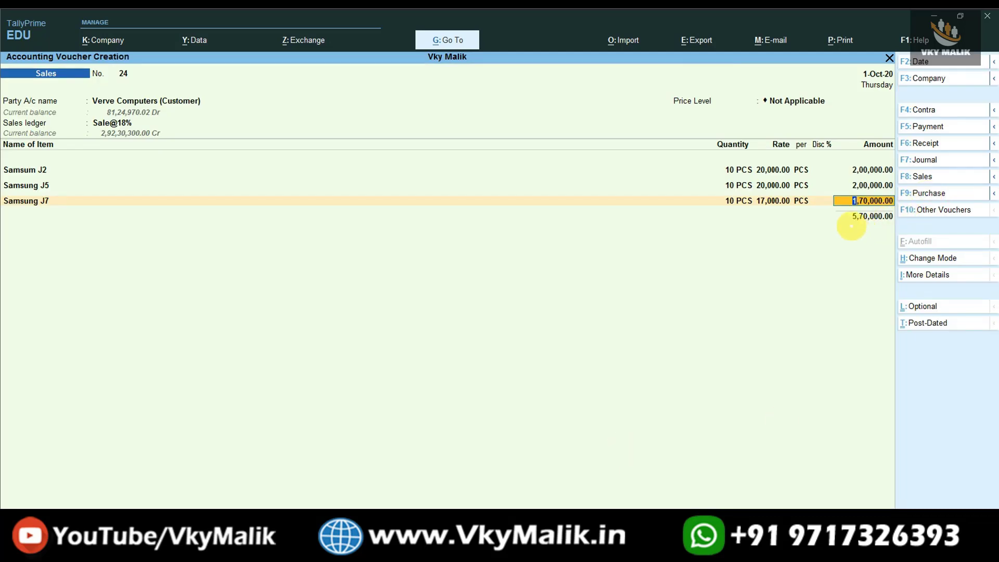
key(Return)
key(Return)
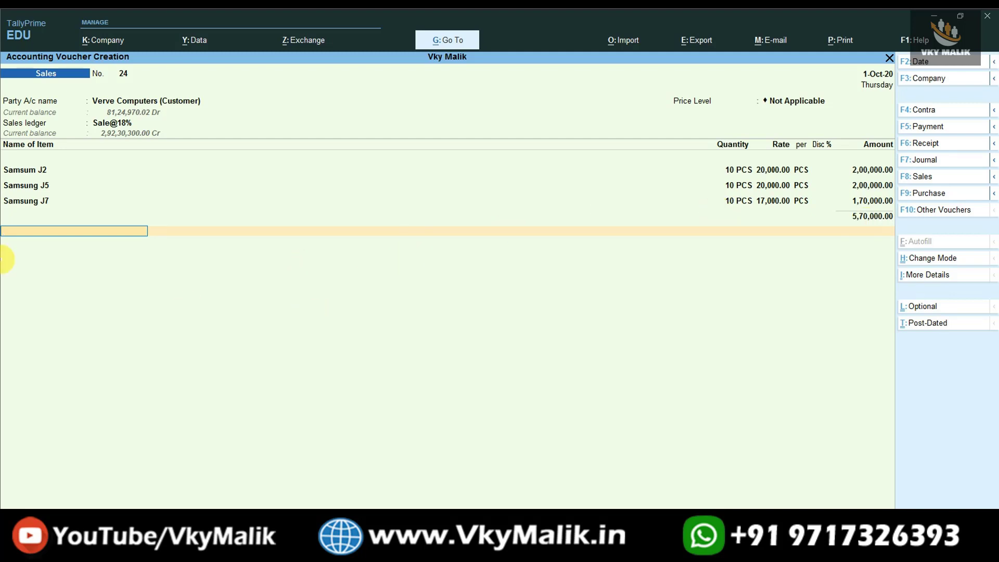
- Start a new ledger named Freight Charges@ 18% under Indirect Incomes, with ledger type Not Applicable and no cost centres or interest calculation
key(alt+c)
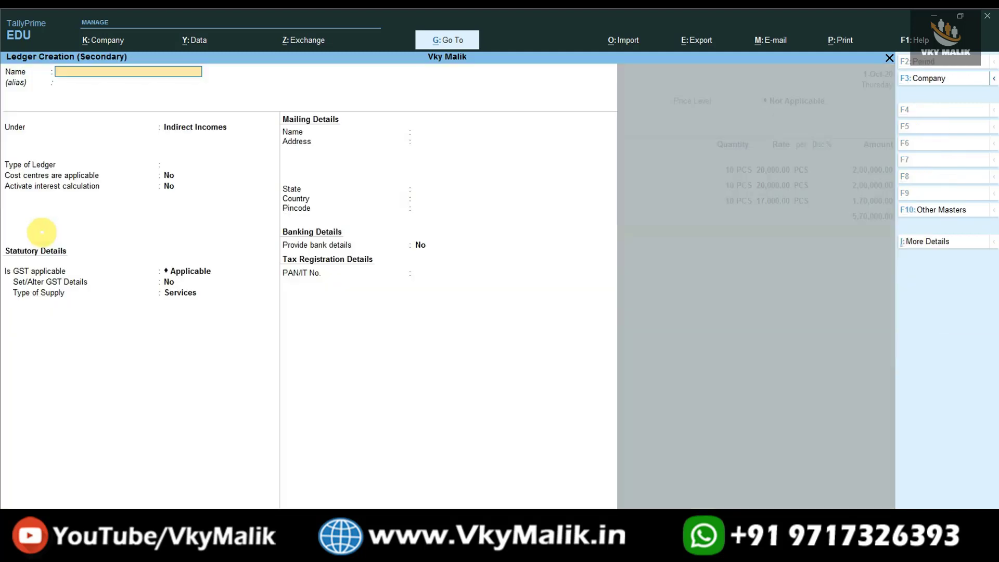
text(Freight Chag)
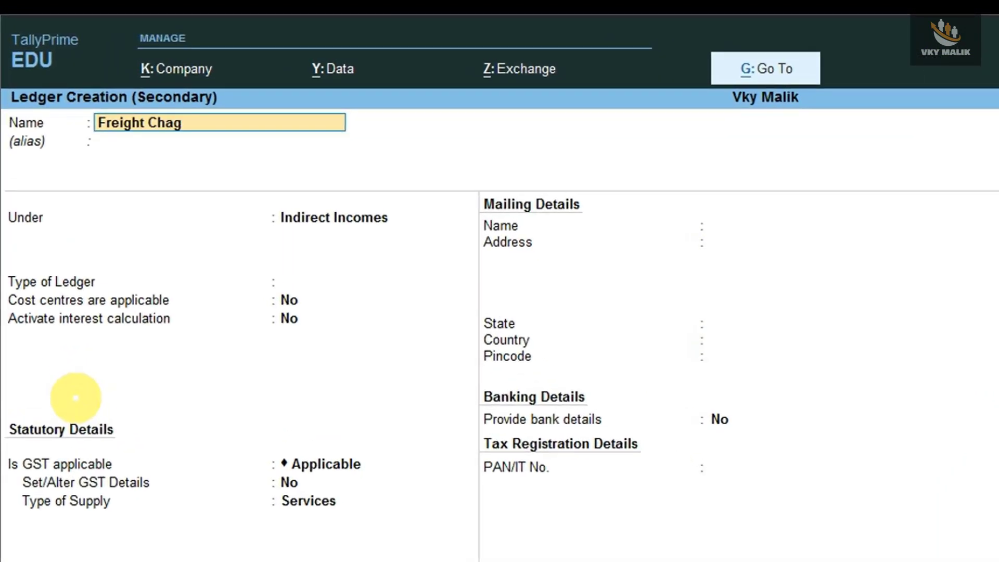
key(BackSpace)
text(rges@ 18%)
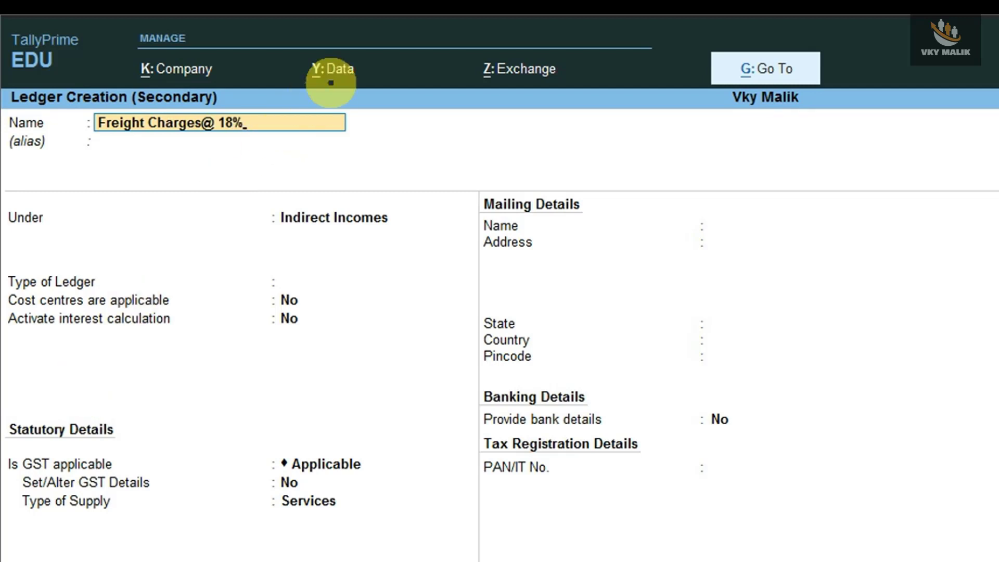
key(Return)
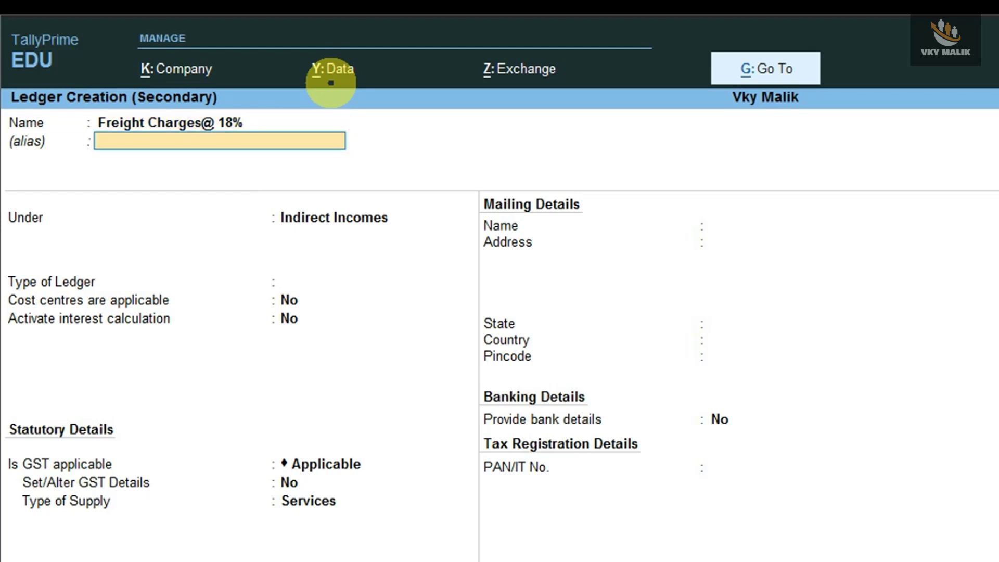
key(Return)
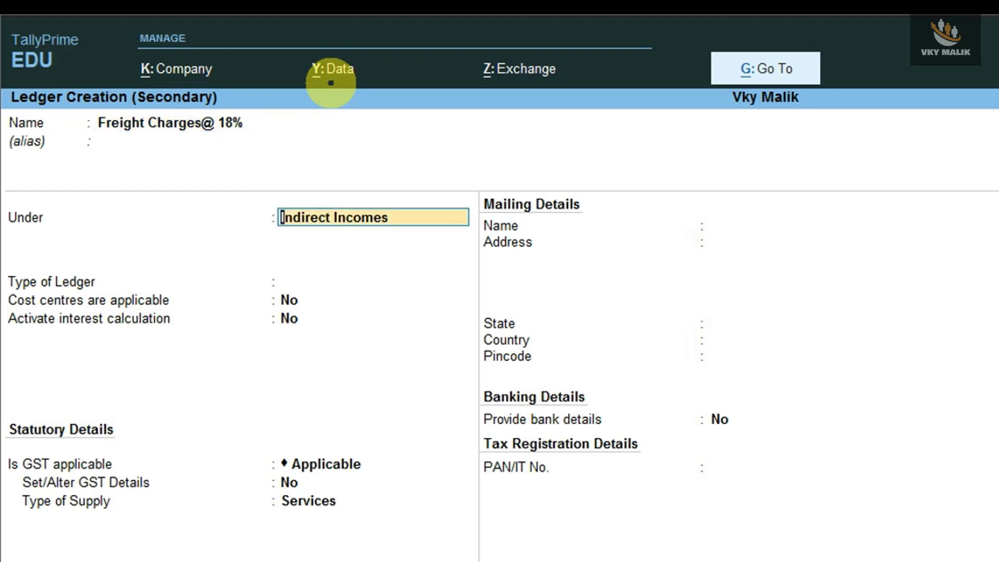
key(Return)
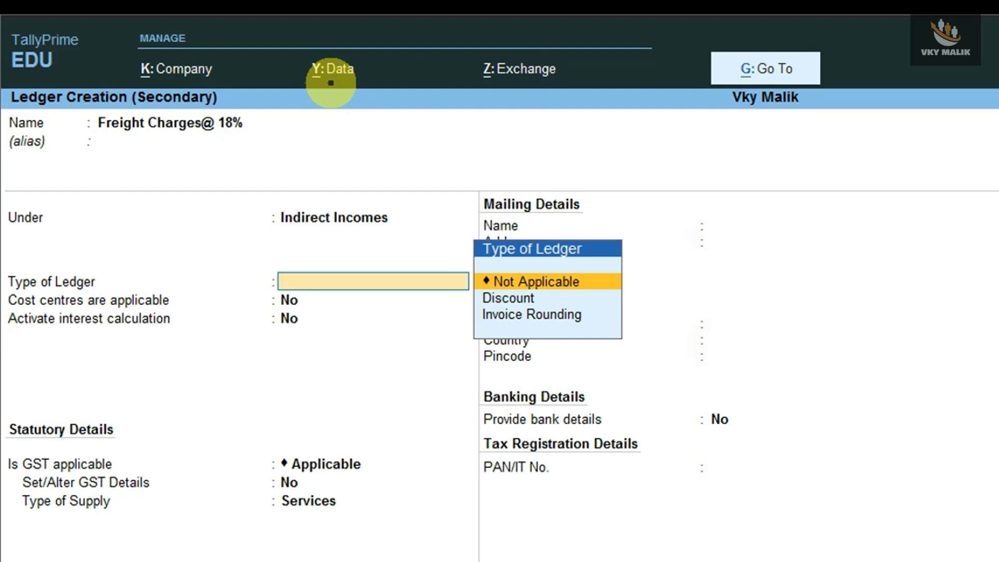
key(Return)
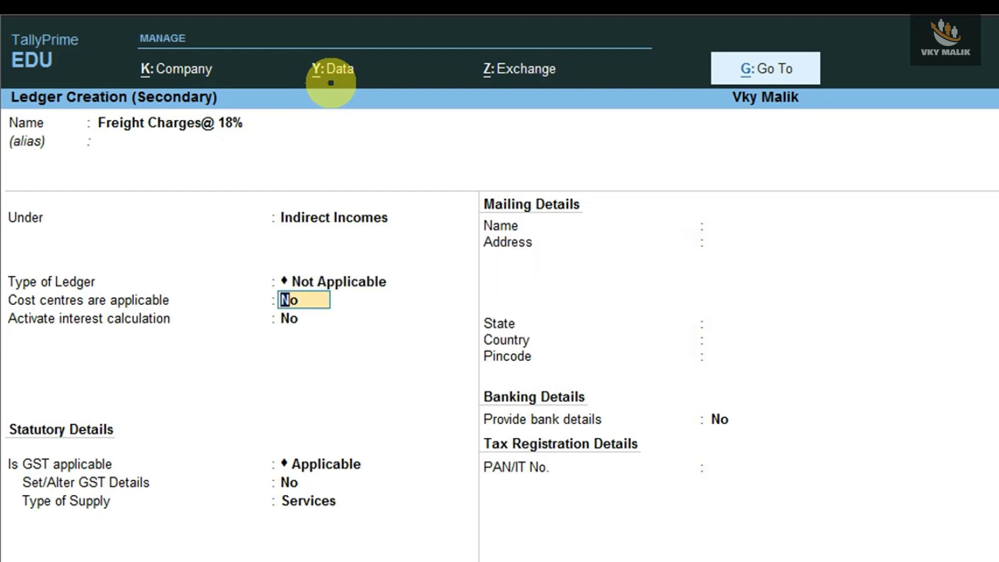
key(Return)
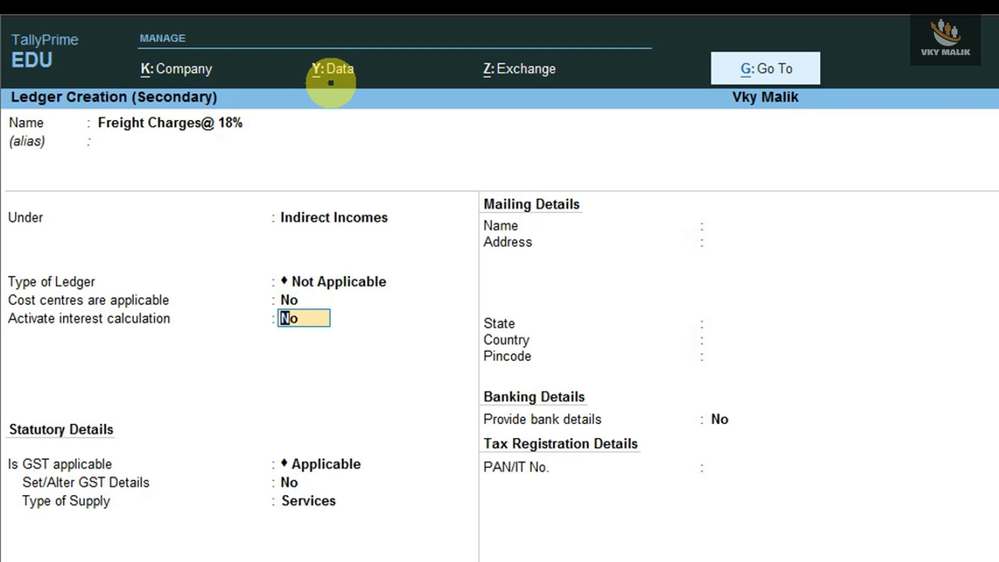
key(Return)
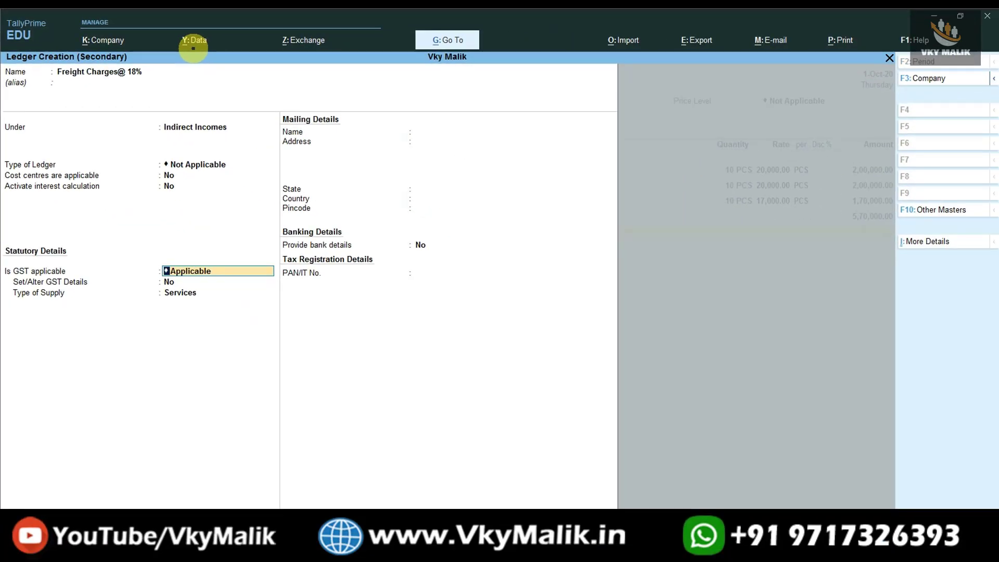
- Make GST applicable to the ledger and start its GST details with description Fright Charges, HSN/SAC 8484 and non-GST goods No
key(Return)
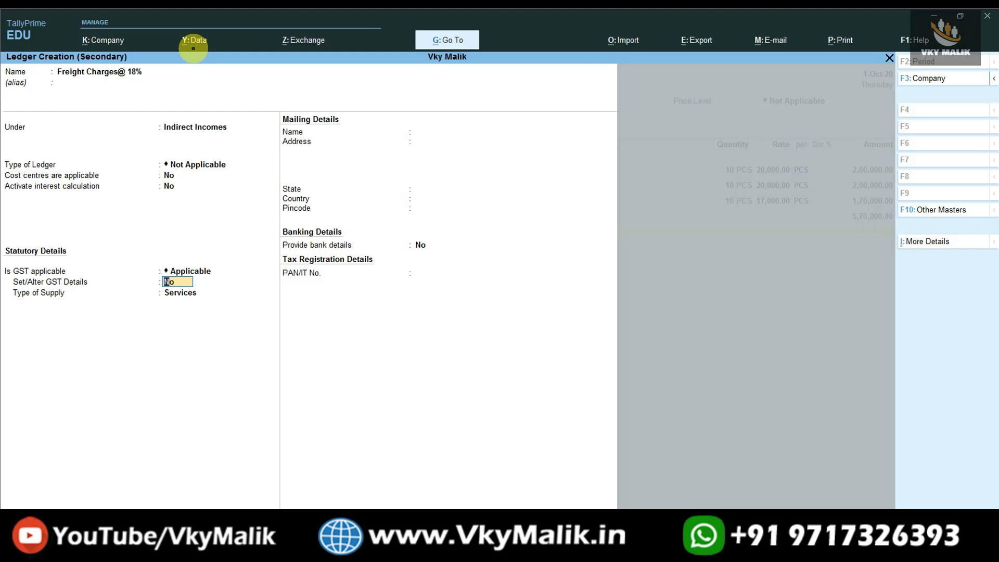
key(y)
key(Return)
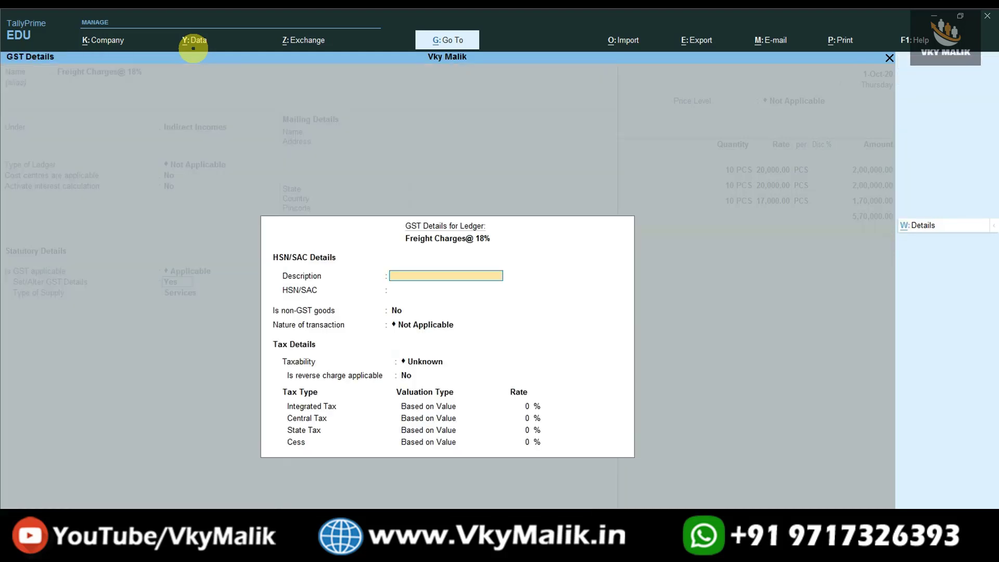
text(Fright Charges)
key(Return)
text(8484)
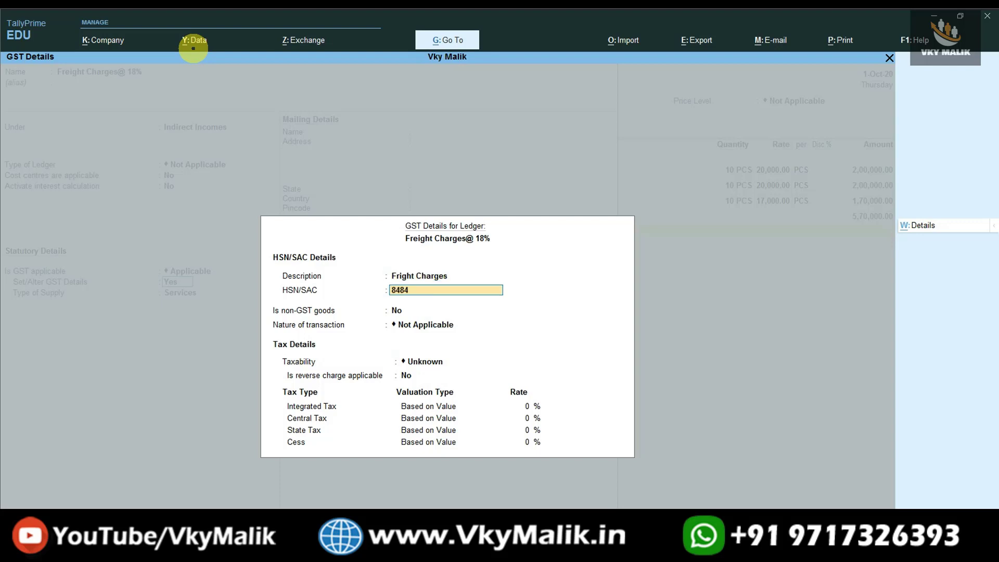
key(Return)
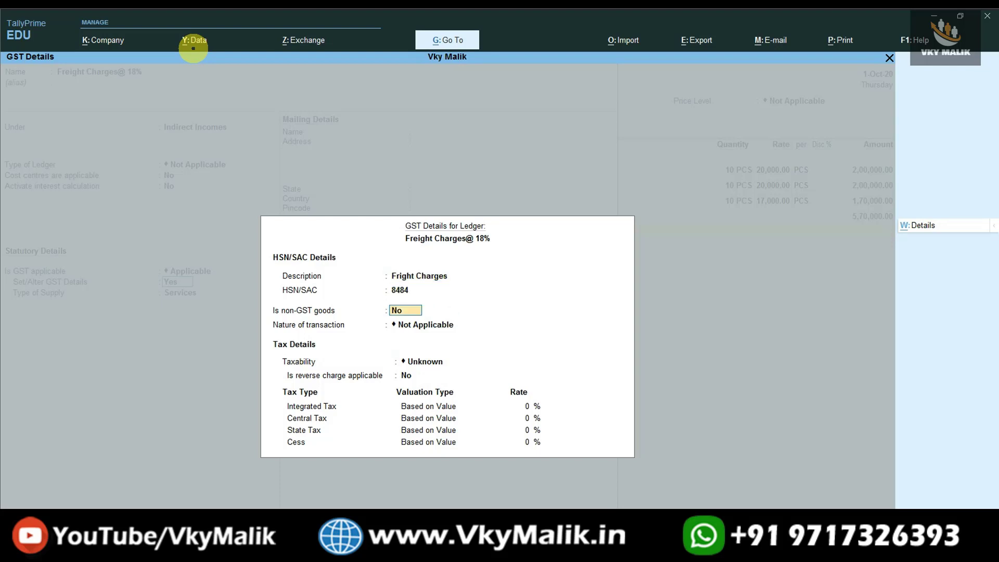
key(Return)
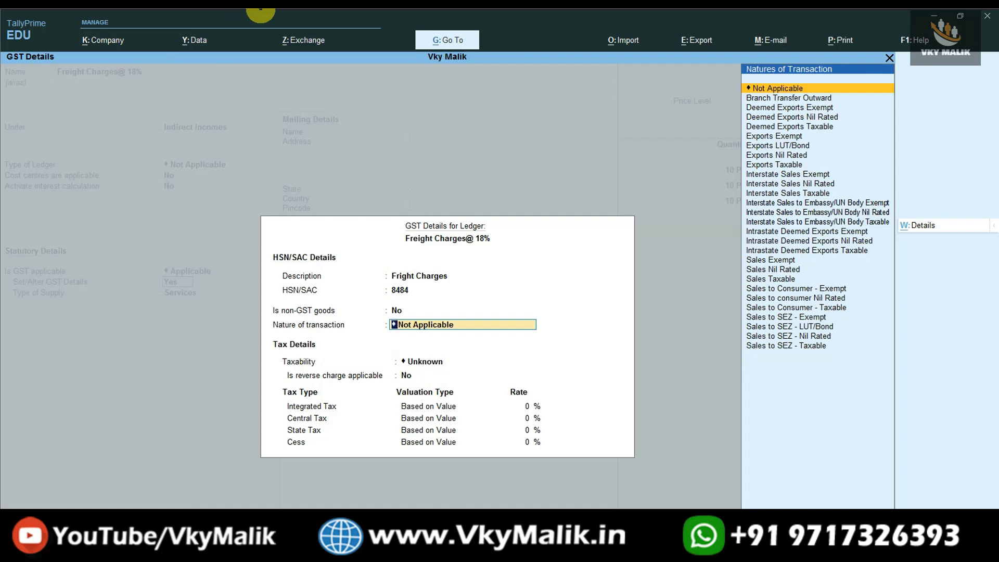
- Set the nature of transaction to Sales Taxable with 18% integrated tax, keep the supply type Services, and save the ledger
text(Sales Tax)
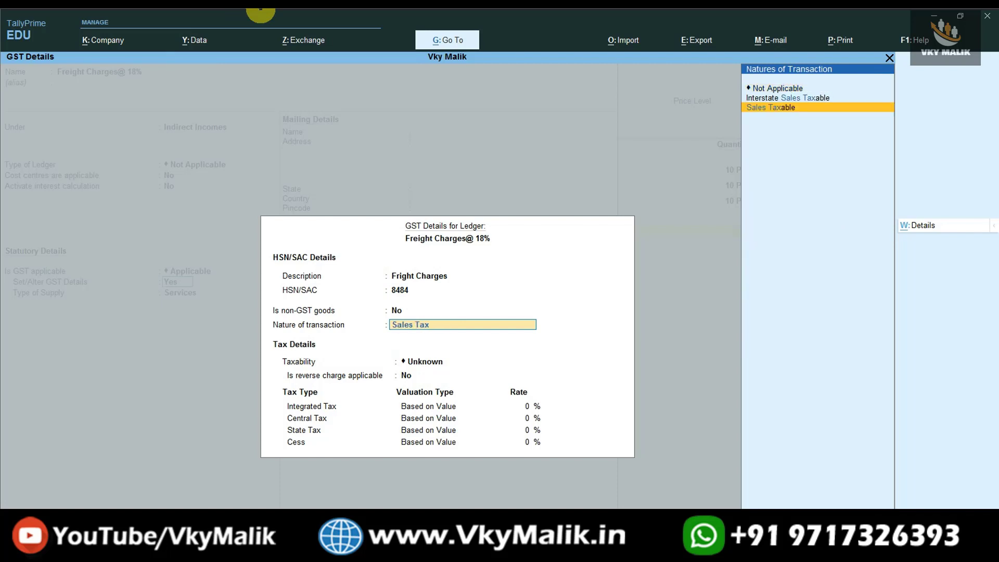
key(Return)
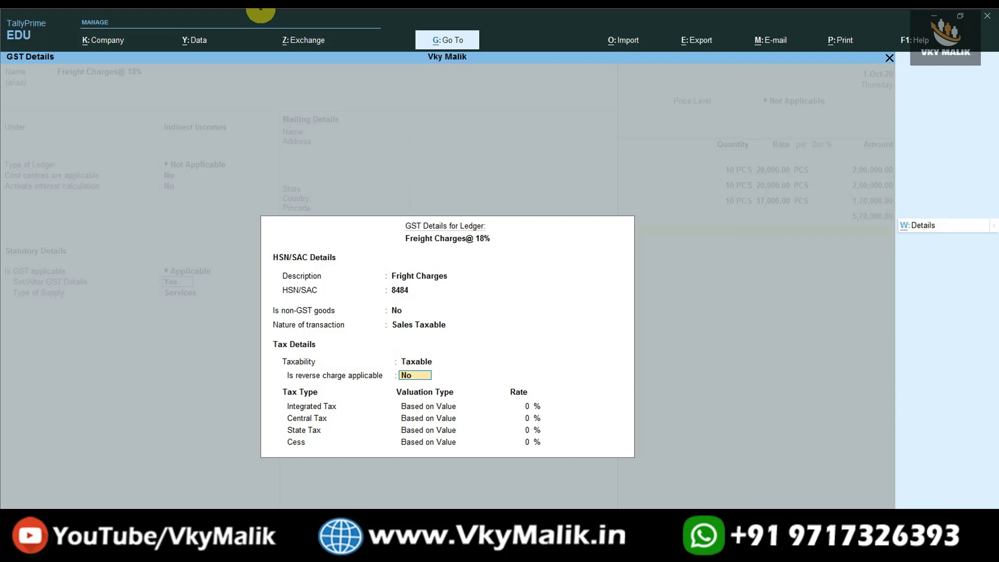
key(Return)
text(18)
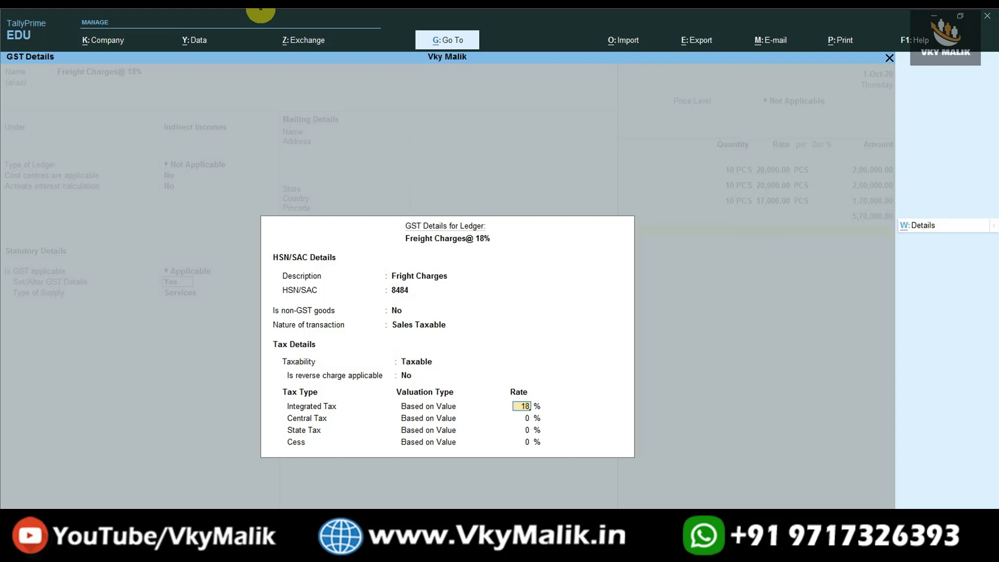
key(Return)
key(ctrl+a)
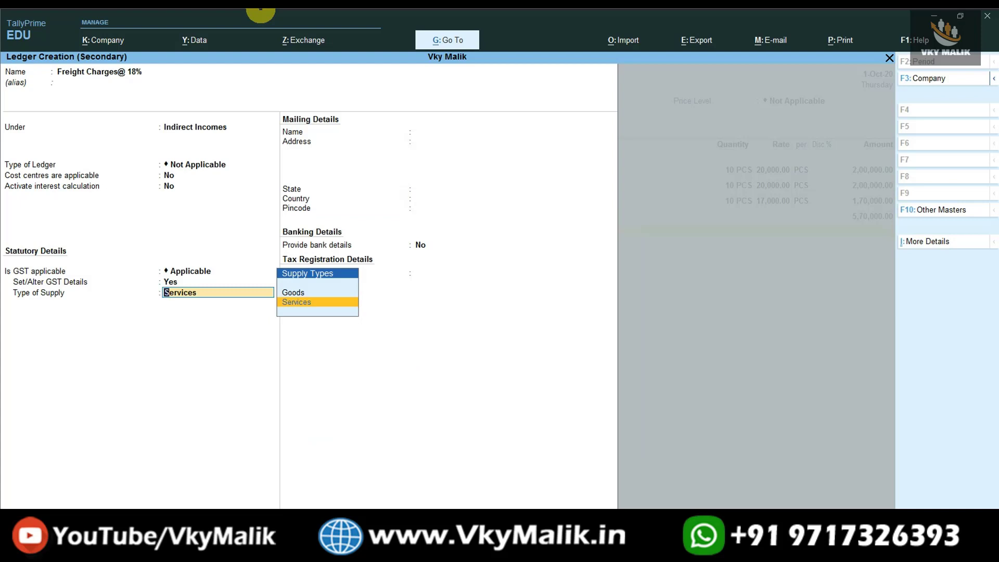
key(Return)
key(ctrl+a)
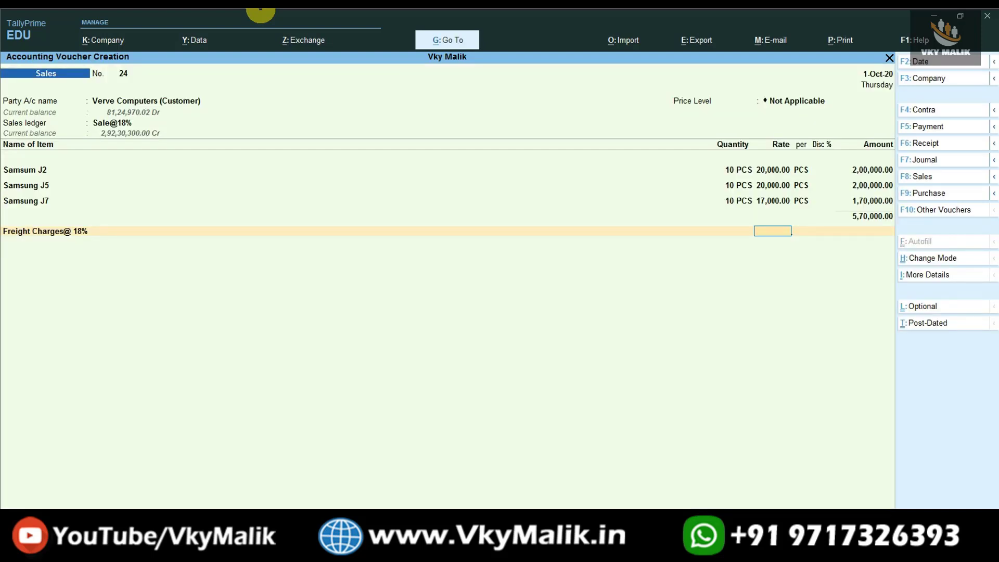
- Enter 6,000.00 as the Freight Charges@ 18% amount in the sales voucher
click(864, 231)
text(60000)
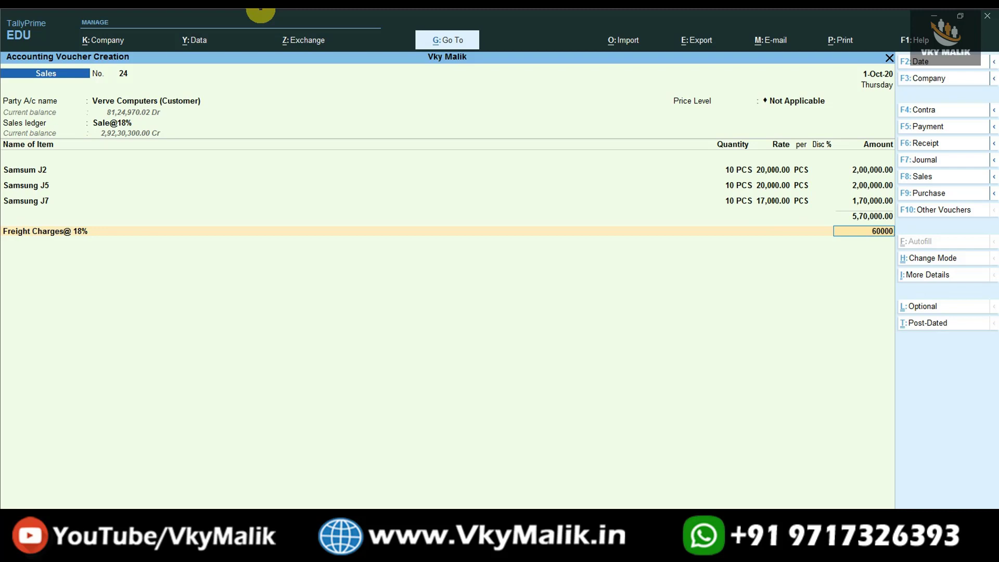
key(BackSpace)
key(Return)
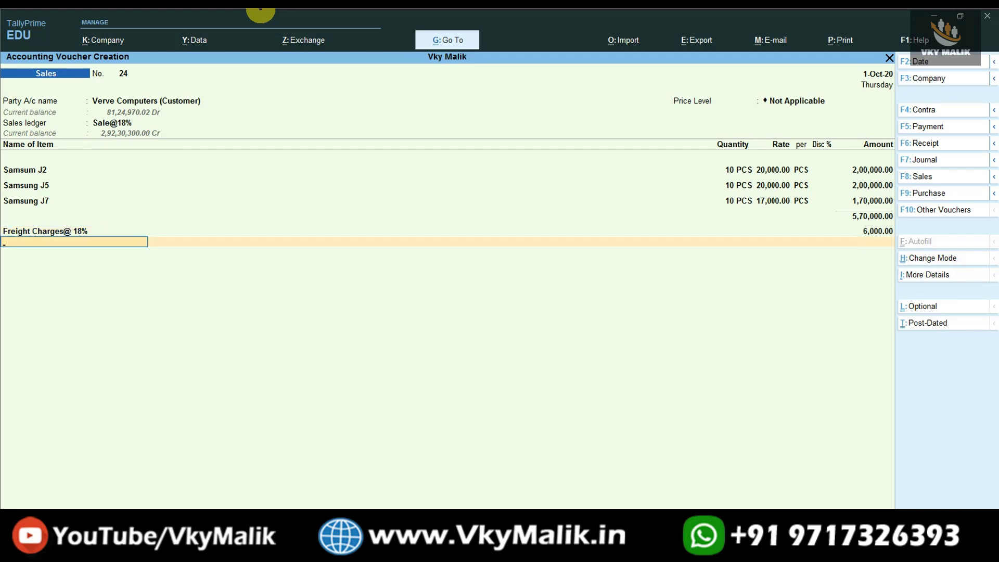
- Add the tax ledgers Output CGST@ 9% and Output SGST @9% to the voucher and end the ledger list
text(Ou)
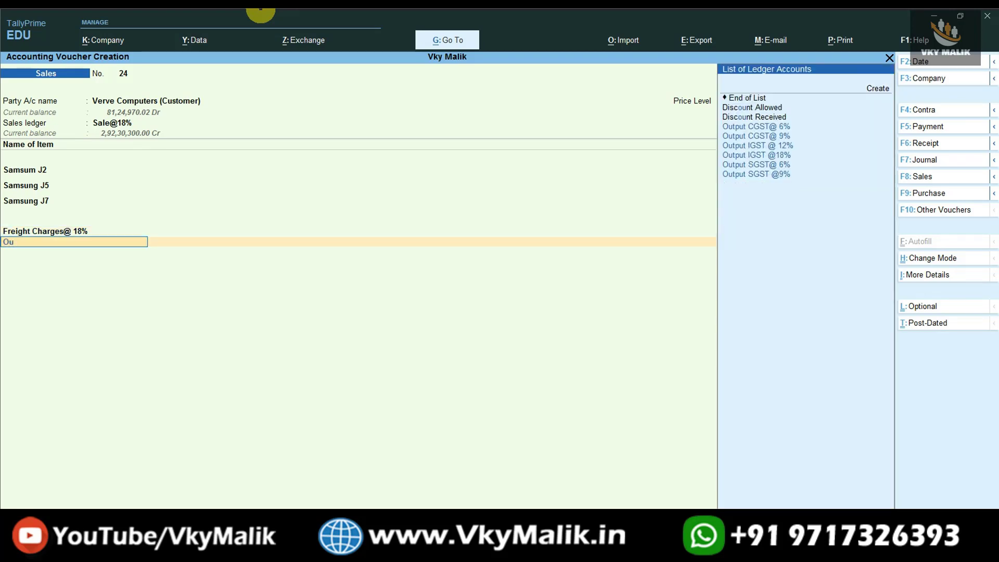
key(Down)
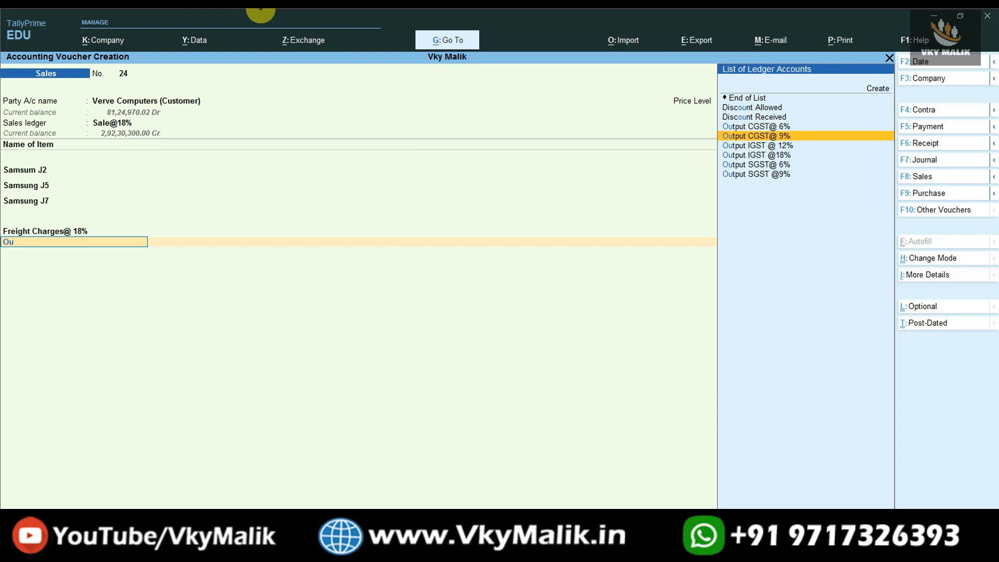
key(Return)
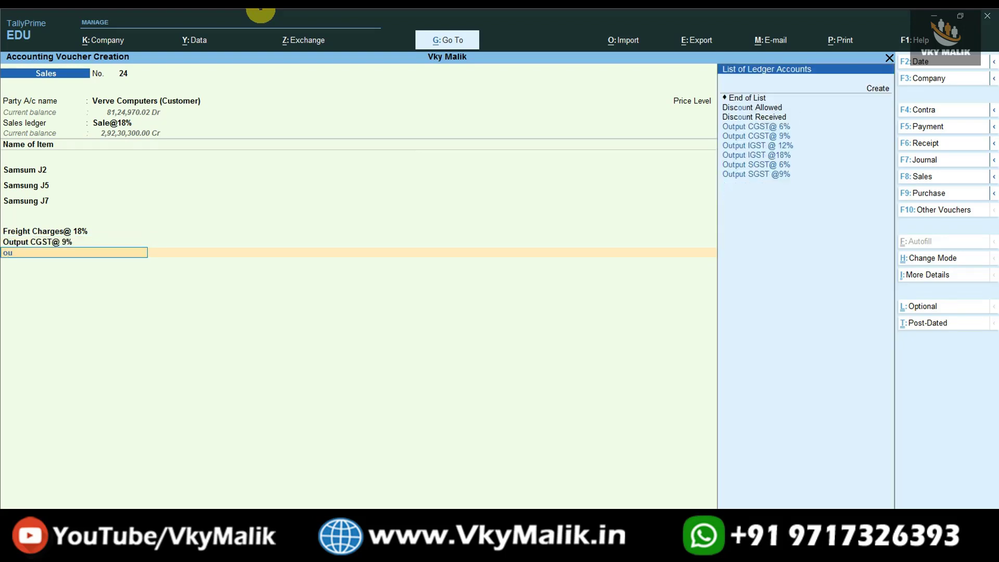
key(Down)
key(Down)
key(Down)
key(Down)
key(Down)
key(Down)
key(Down)
key(Down)
key(Return)
key(Return)
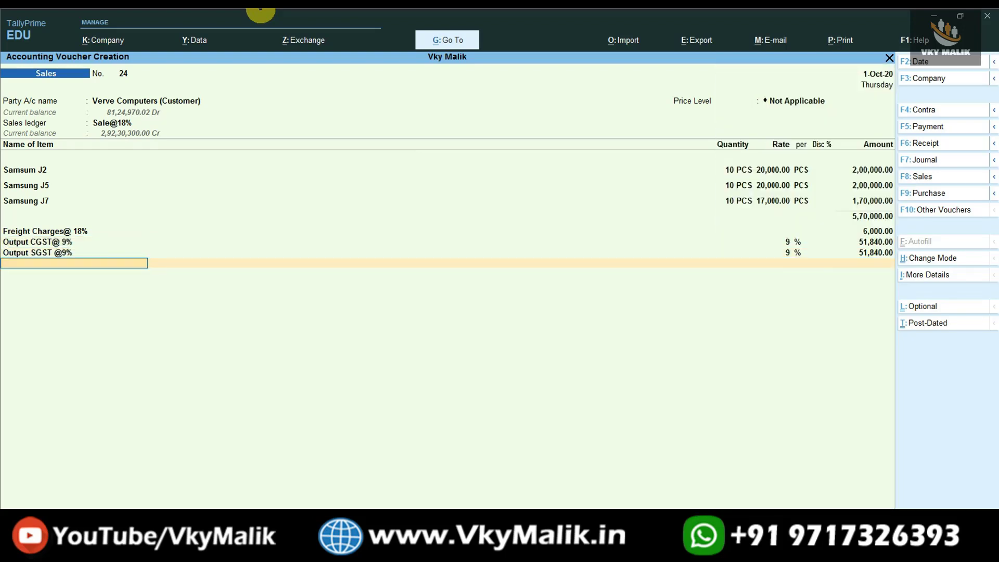
key(Return)
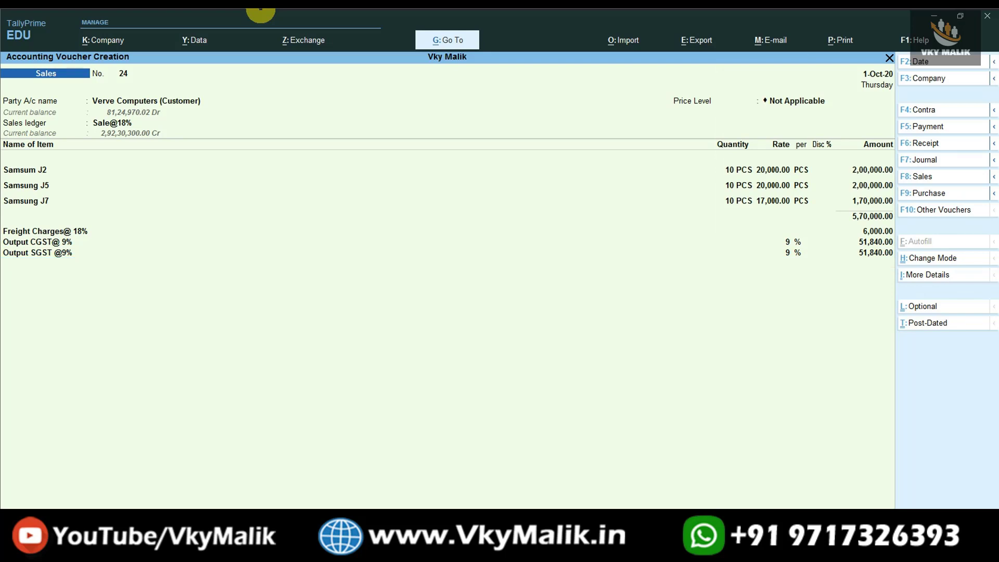
- Open the voucher's GST tax analysis in detailed form and review the Samsum J2, Samsung J5 and Samsung J7 entries
click(916, 274)
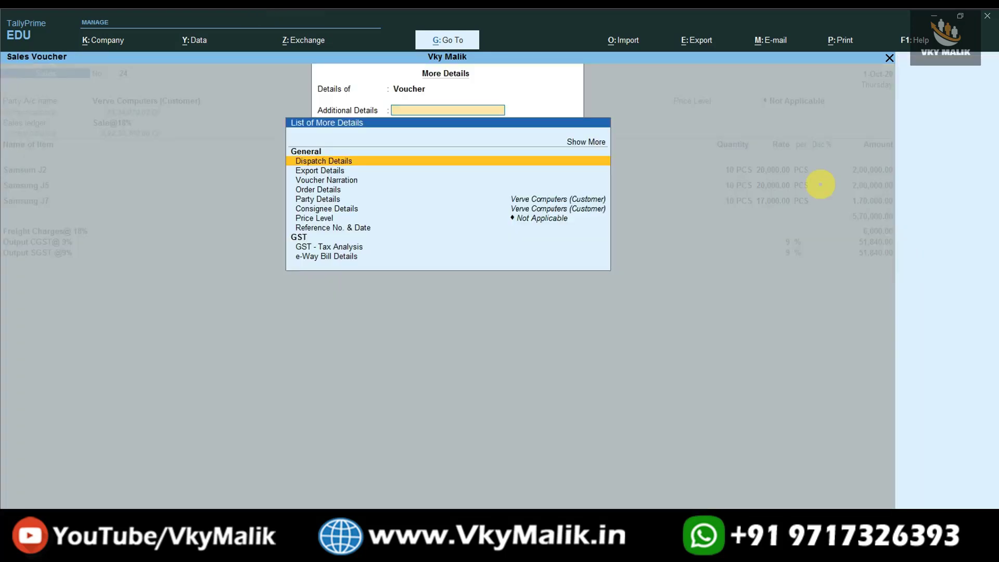
click(338, 247)
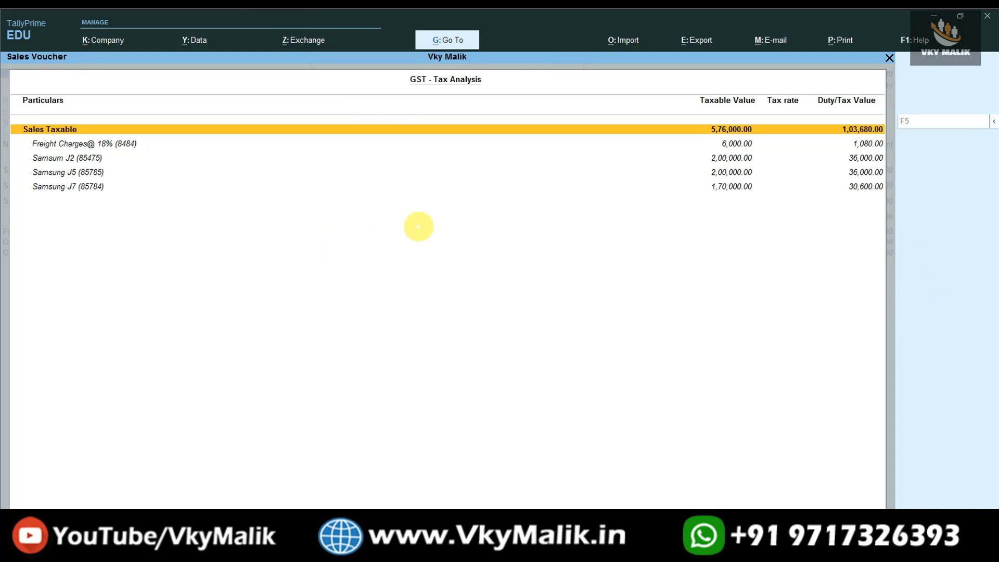
key(alt+F5)
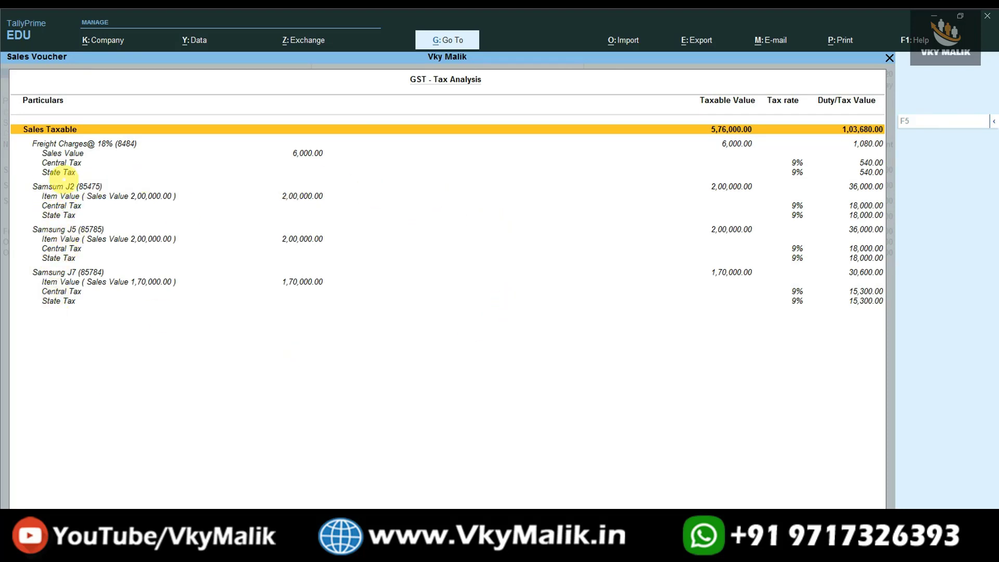
click(68, 187)
click(86, 229)
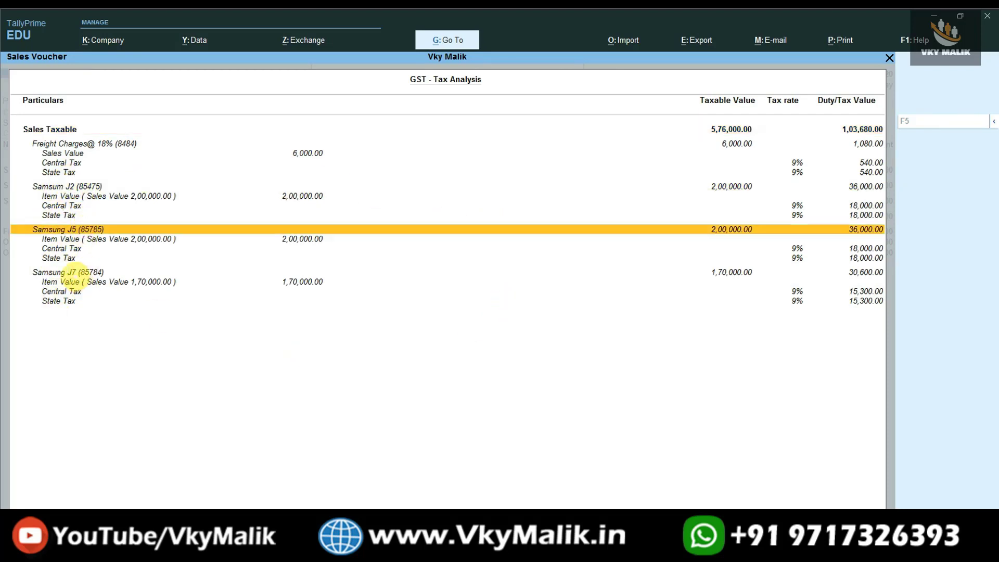
click(73, 274)
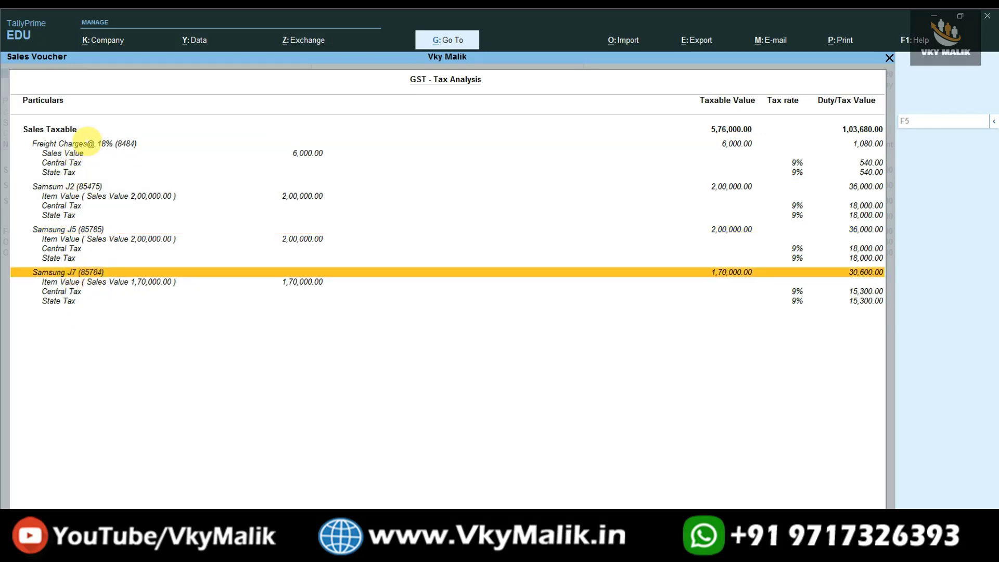
- Examine the sales value, central tax and state tax of Freight Charges@ 18% in the tax analysis
click(88, 143)
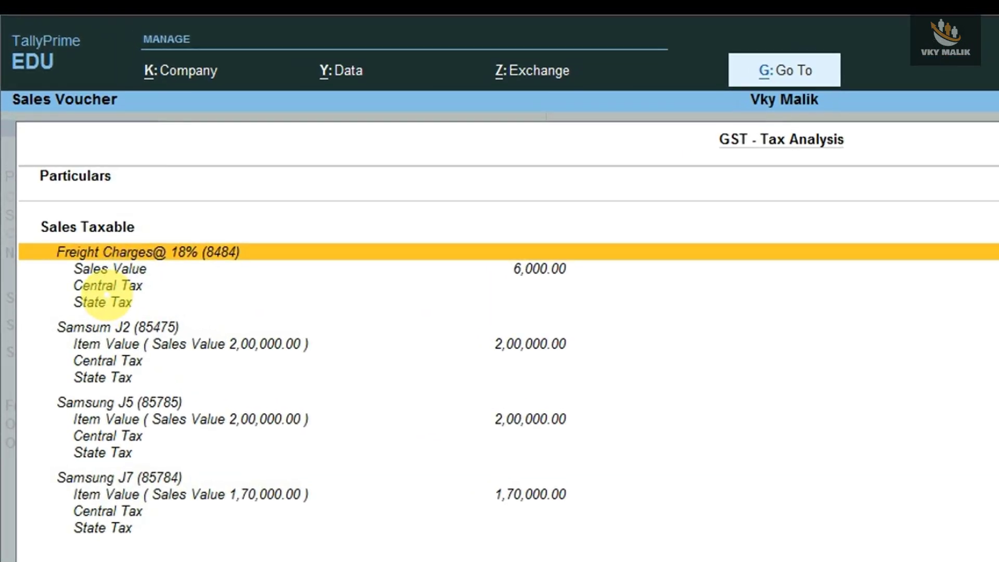
click(537, 270)
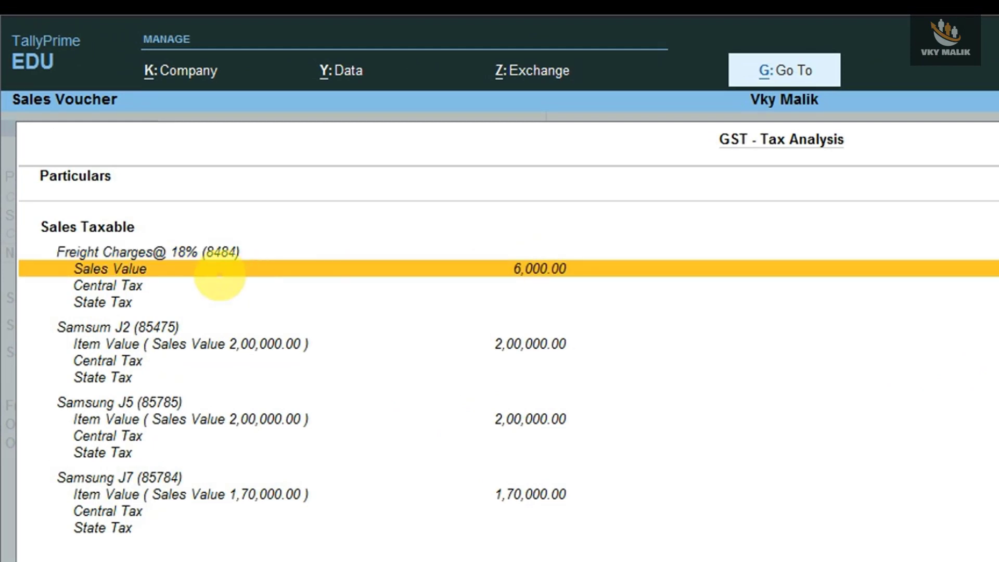
click(172, 285)
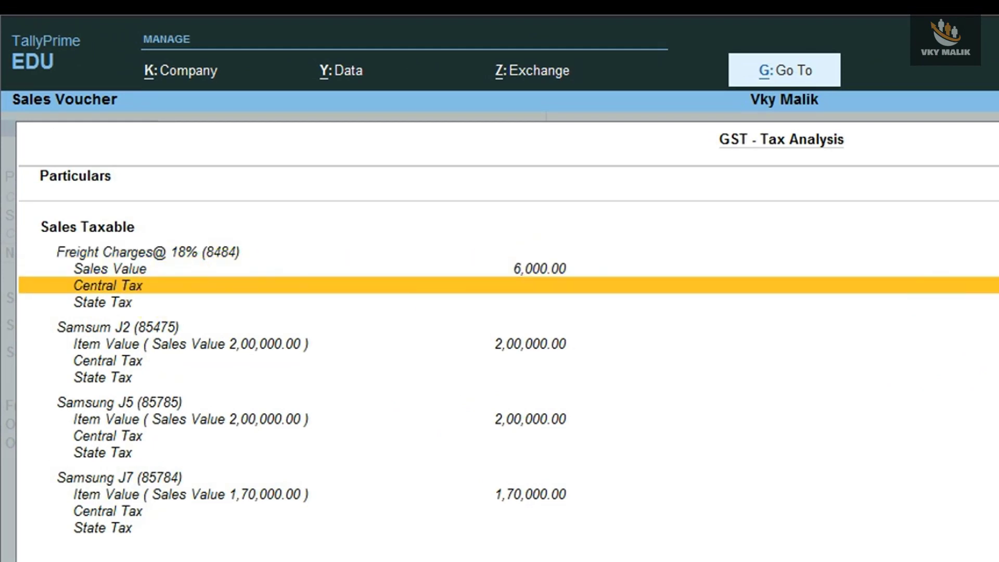
click(103, 302)
key(Up)
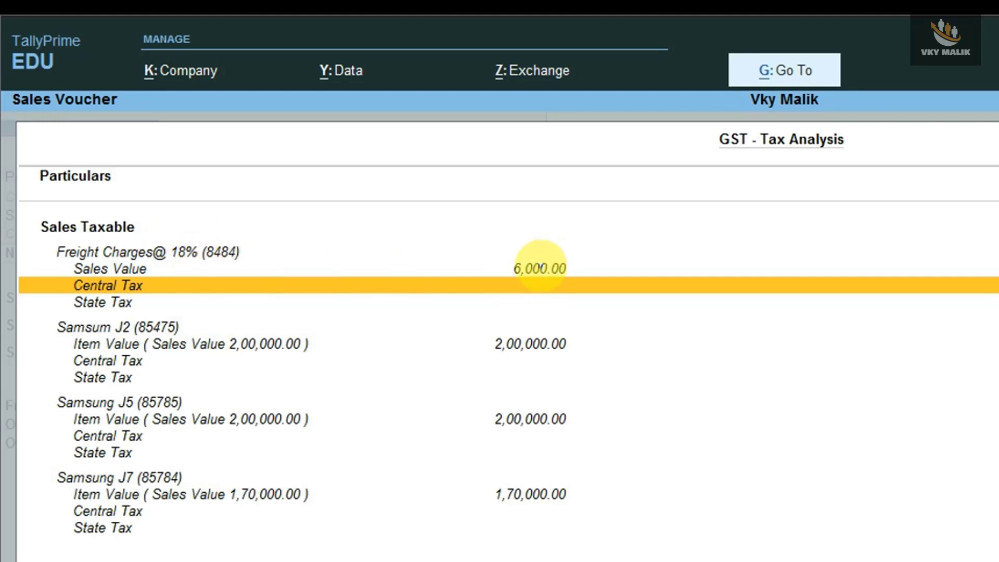
click(540, 266)
key(Down)
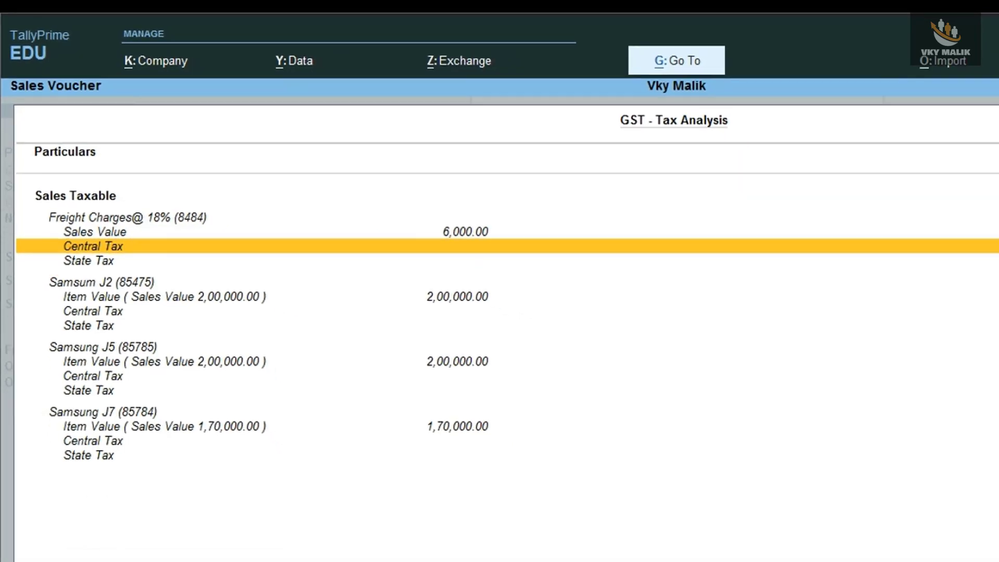
key(Down)
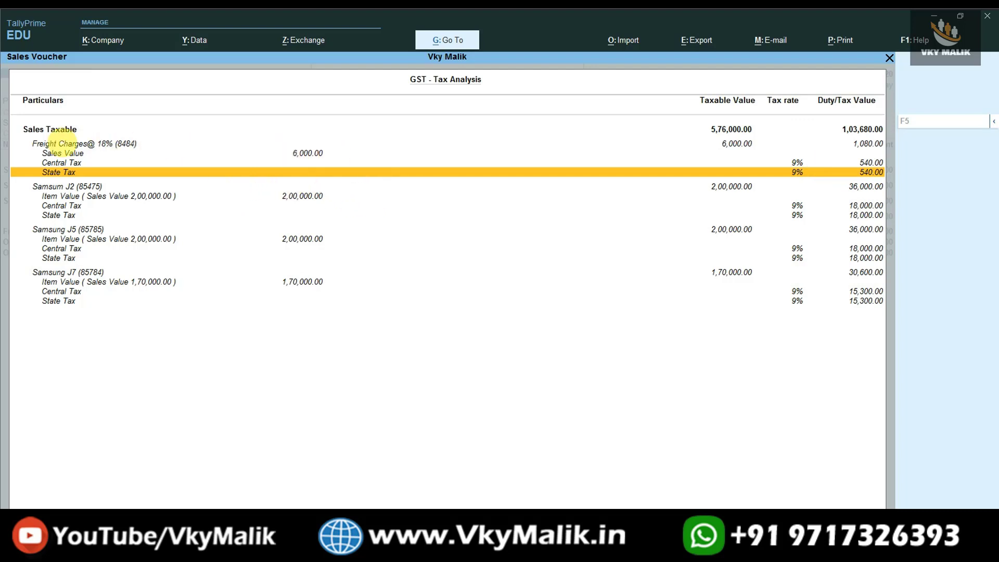
click(62, 144)
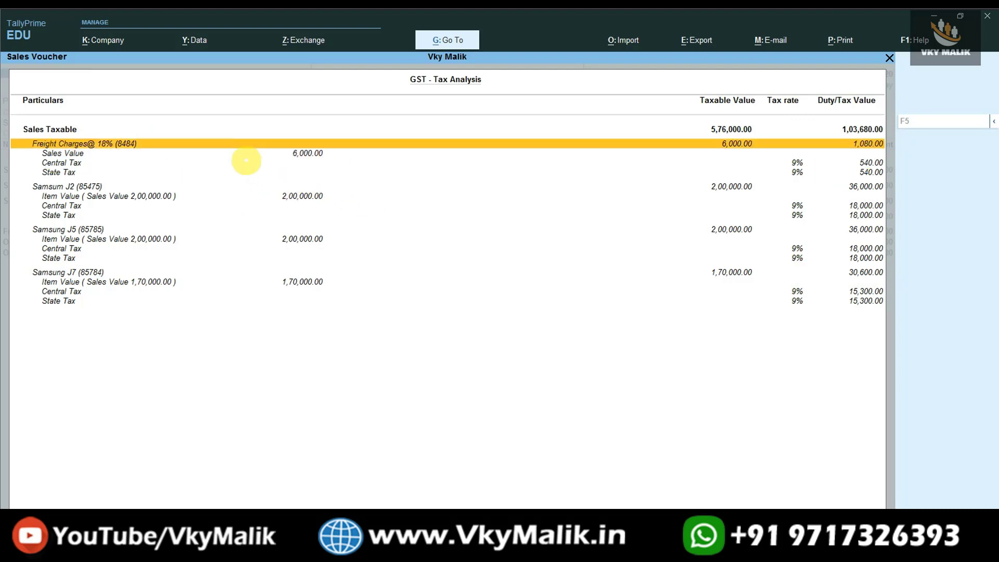
- Close the tax analysis and save the sales voucher
key(Escape)
key(ctrl+a)
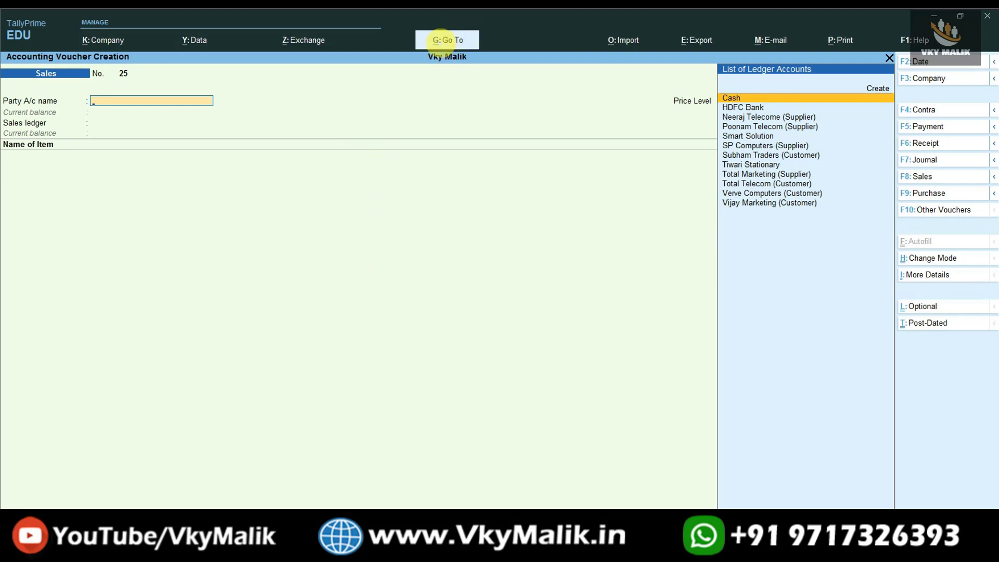
- Open the Profit & Loss A/c in detailed form, compare Freight Charges and Freight Charges@ 18% under Indirect Incomes, and leave the report
click(441, 39)
key(Down)
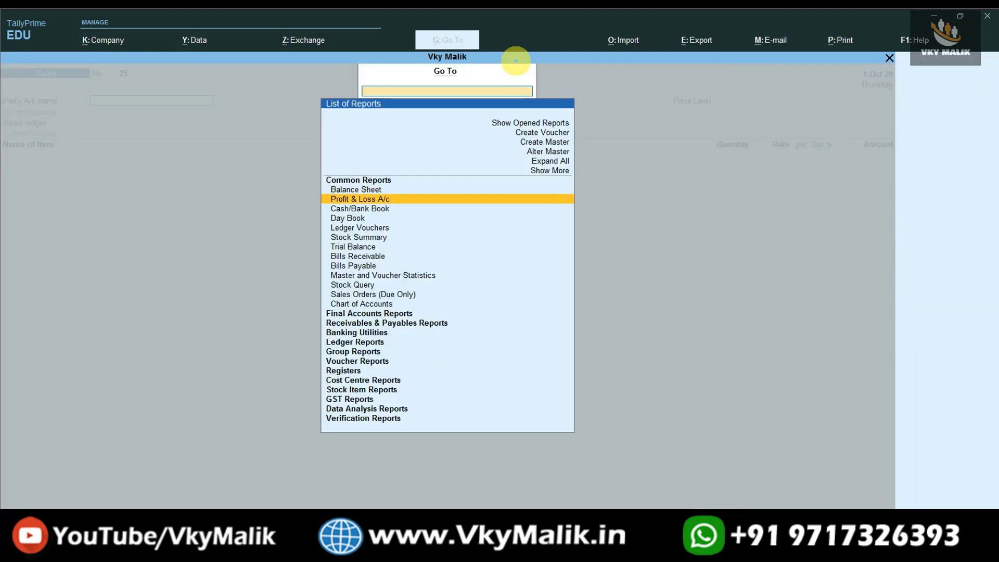
key(Return)
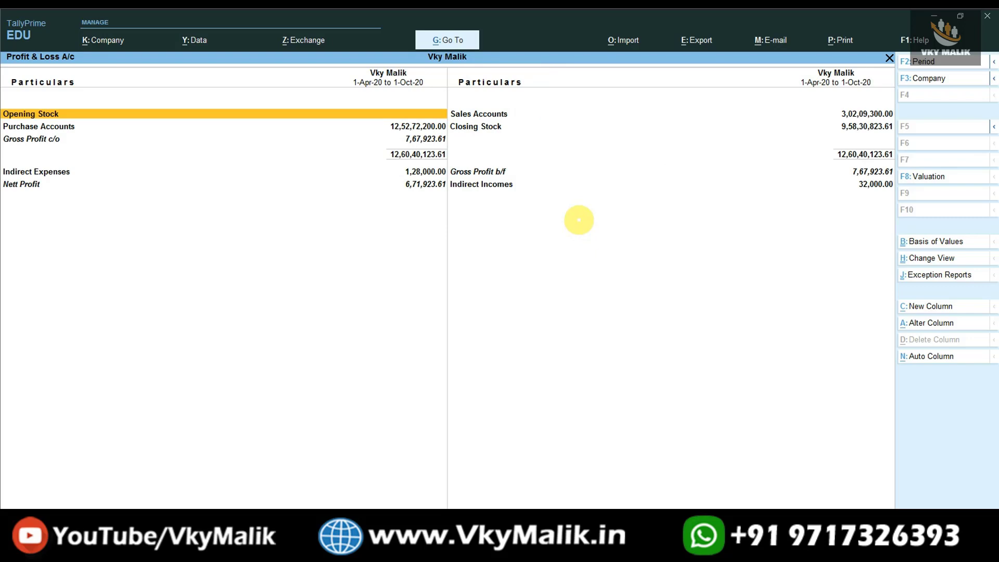
key(alt+F5)
click(505, 298)
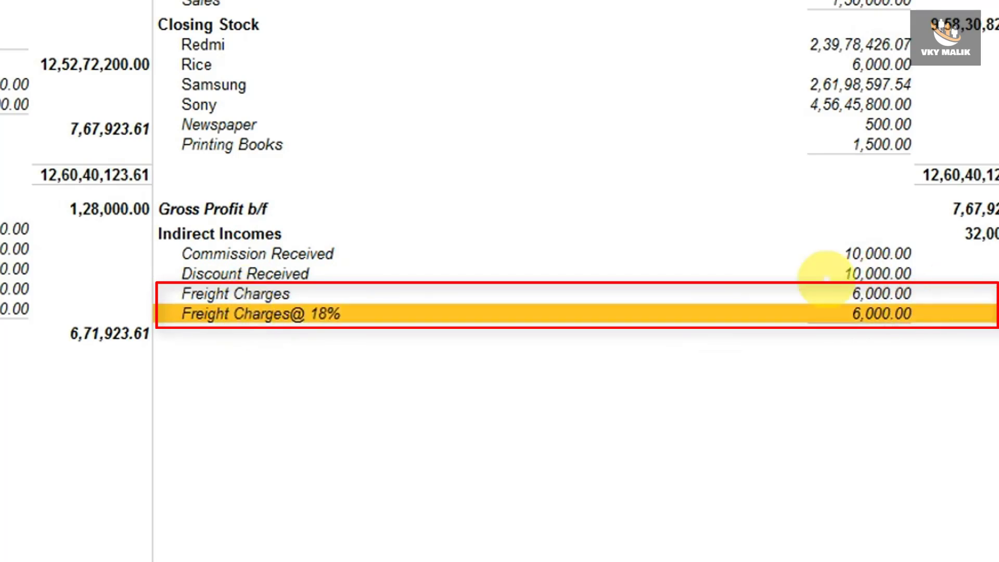
click(866, 293)
click(866, 313)
click(841, 293)
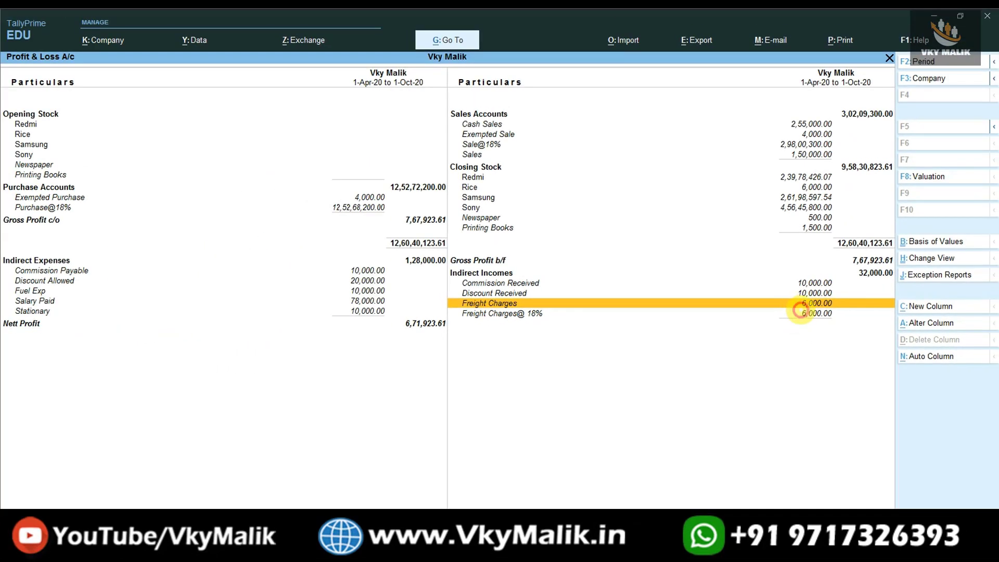
click(799, 313)
key(Escape)
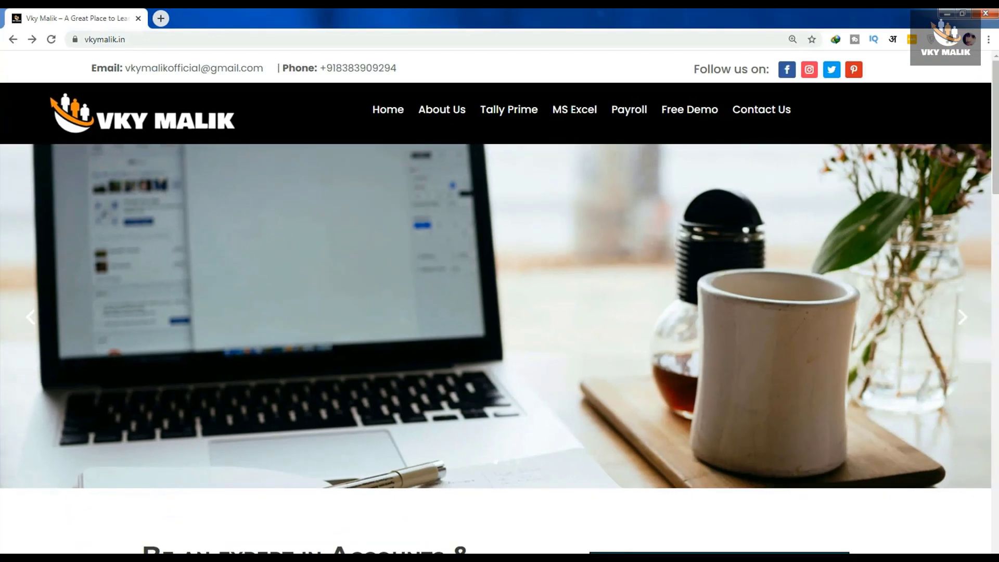
- In Chrome, open the details of Tally Prime Full Course 2020 from Popular Courses and review its prerequisites, target audience and course contents
scroll(713, 253, down, 12)
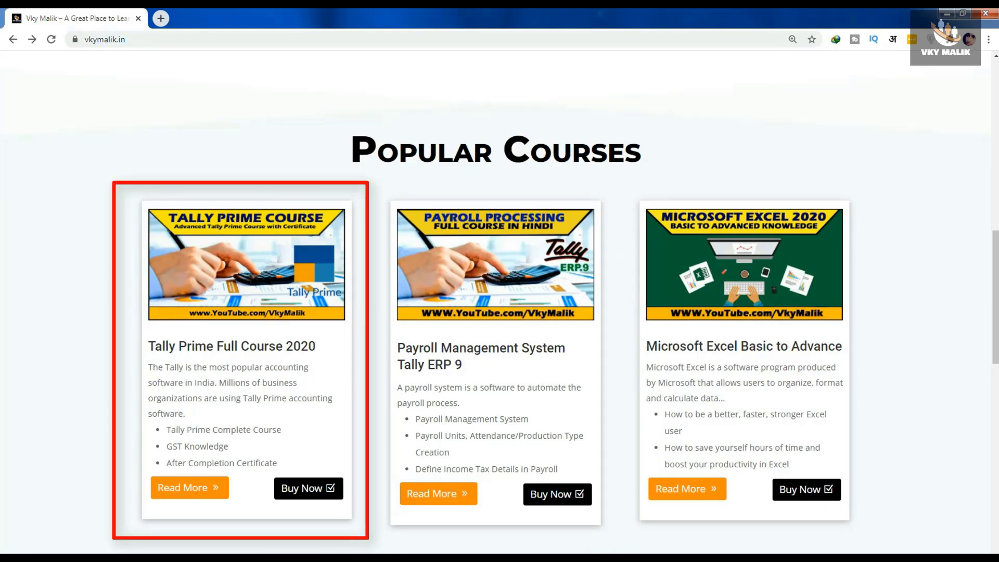
click(190, 488)
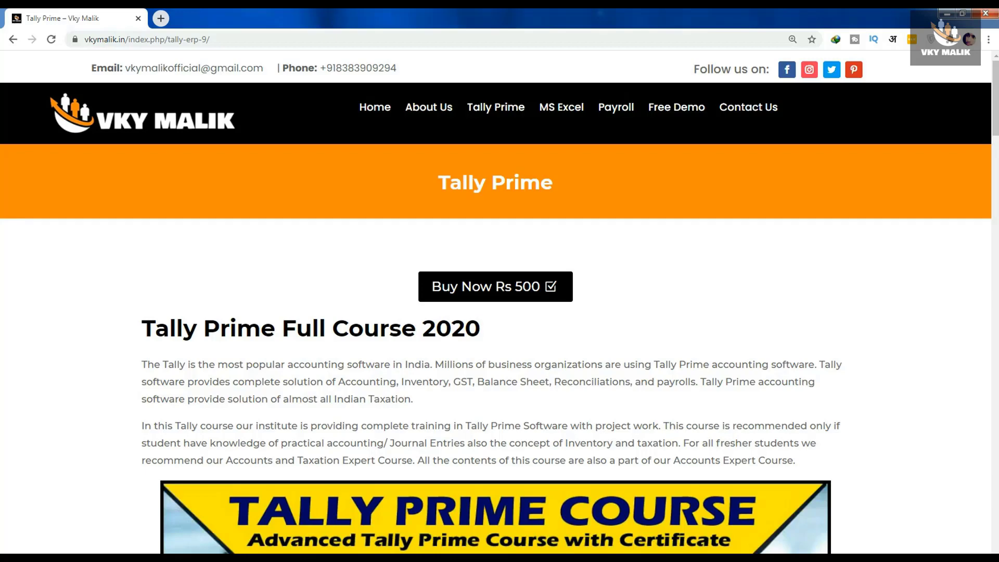
scroll(500, 302, down, 8)
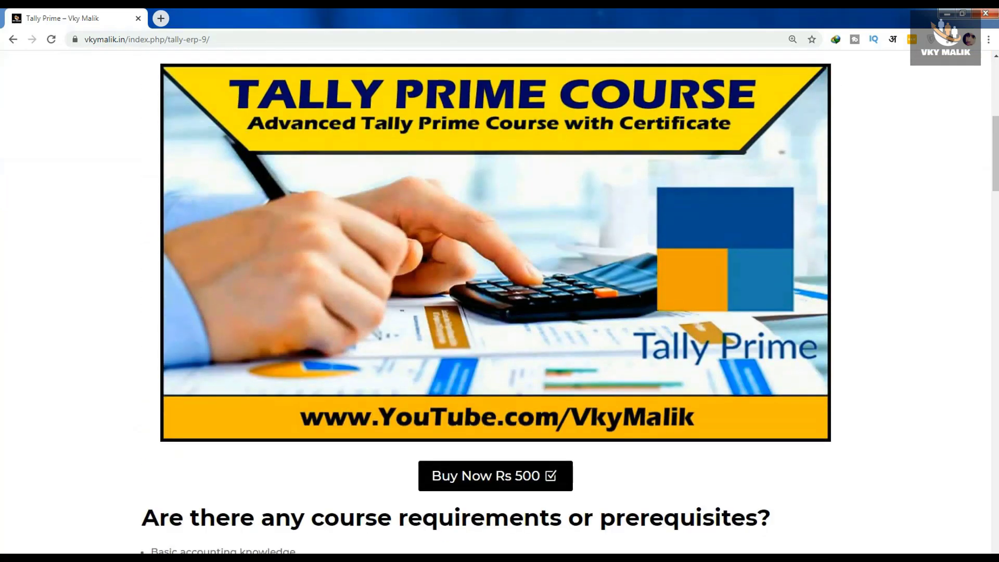
scroll(500, 302, down, 8)
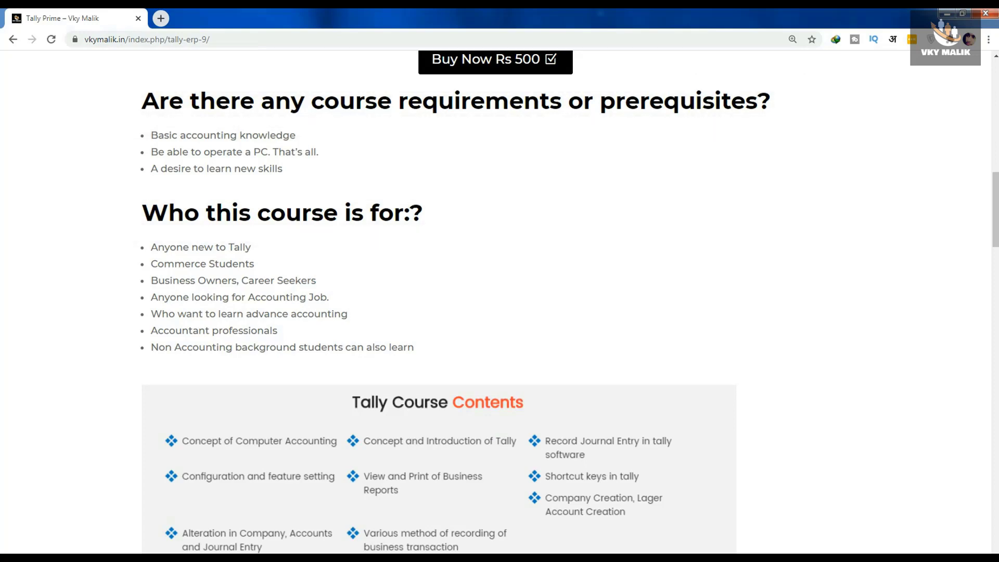
scroll(456, 302, down, 8)
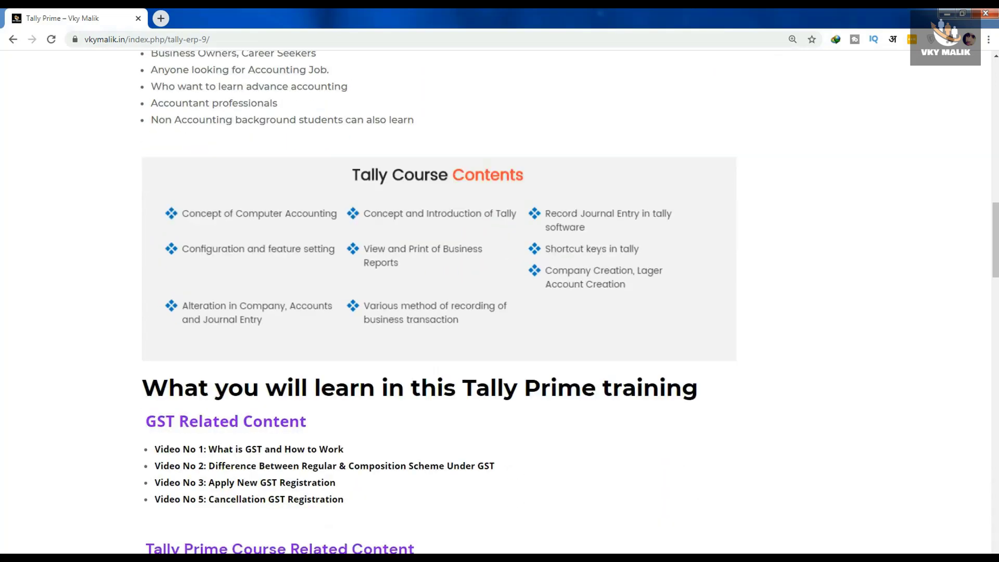
- Read through the GST Related Content and Tally Prime Course Related Content video lists, down to the GSTR report videos
scroll(456, 301, down, 1)
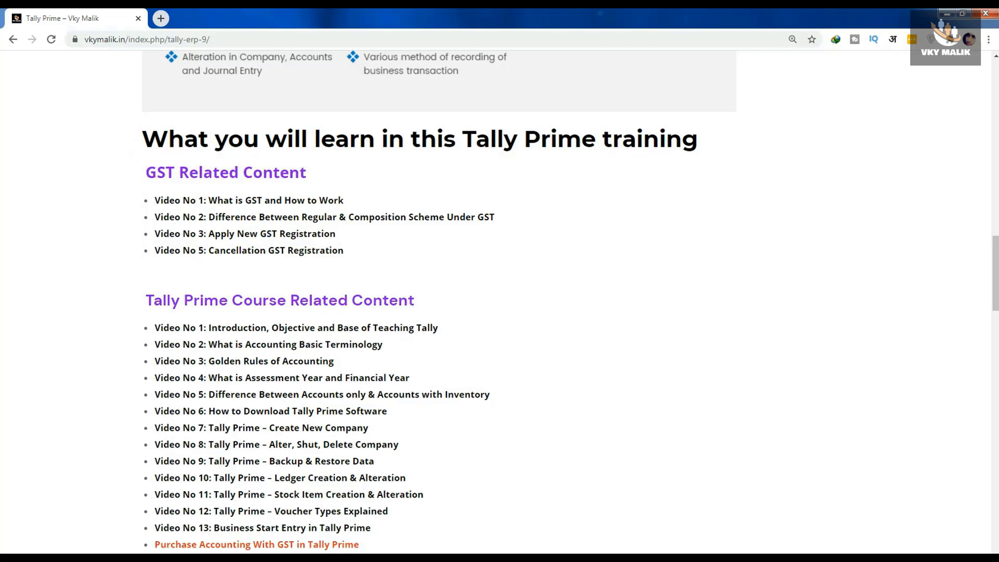
scroll(499, 302, down, 1)
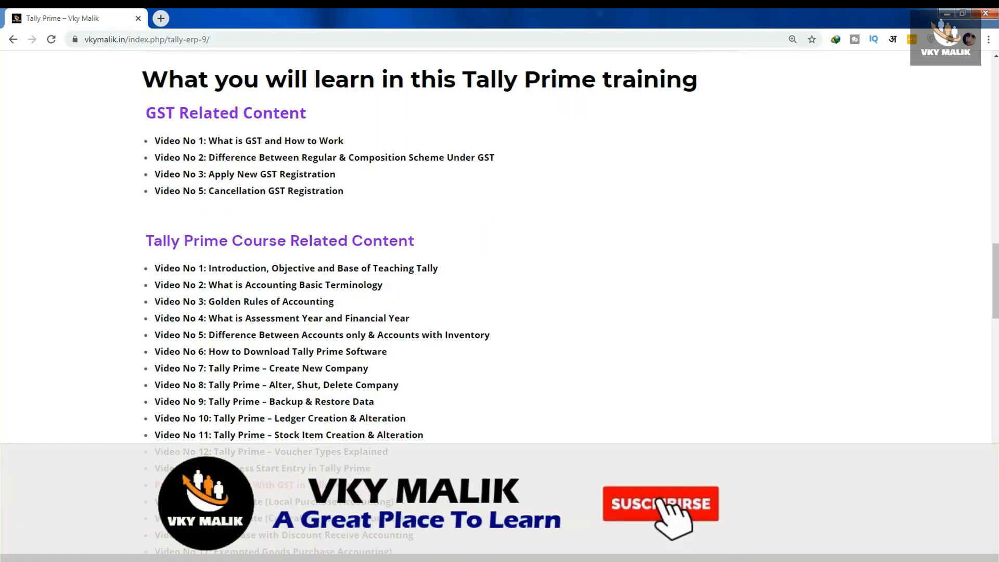
scroll(499, 250, down, 3)
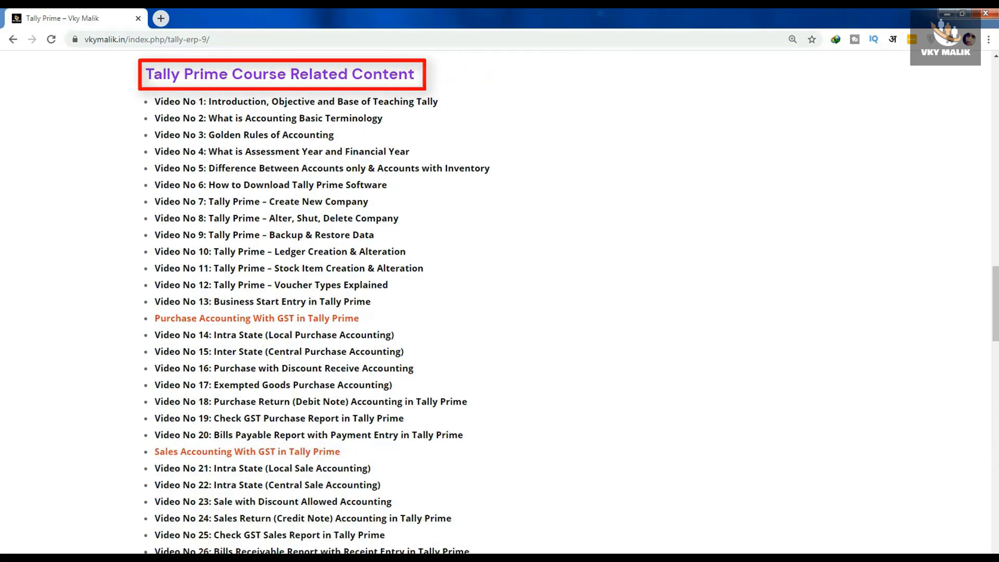
scroll(500, 302, down, 6)
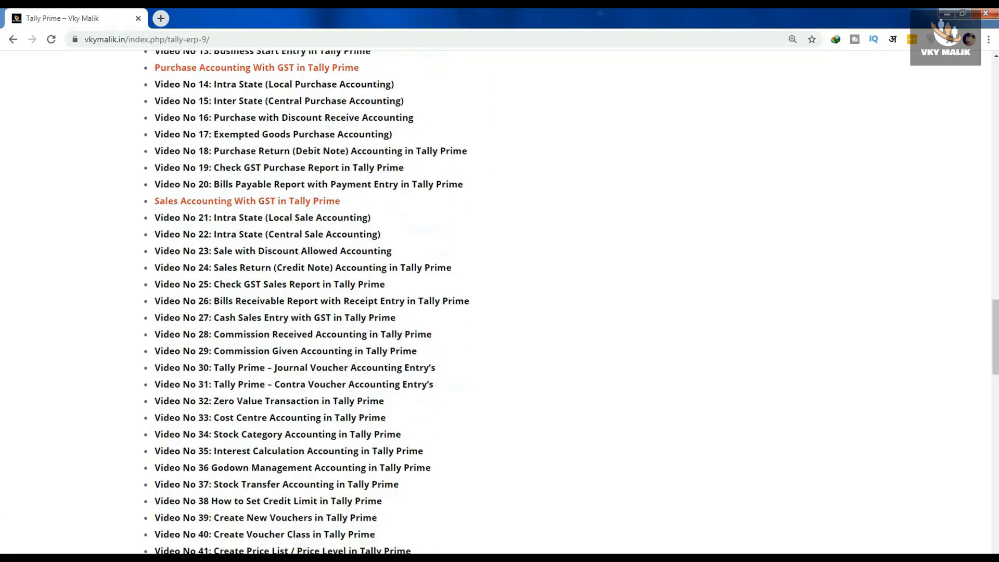
scroll(500, 302, down, 8)
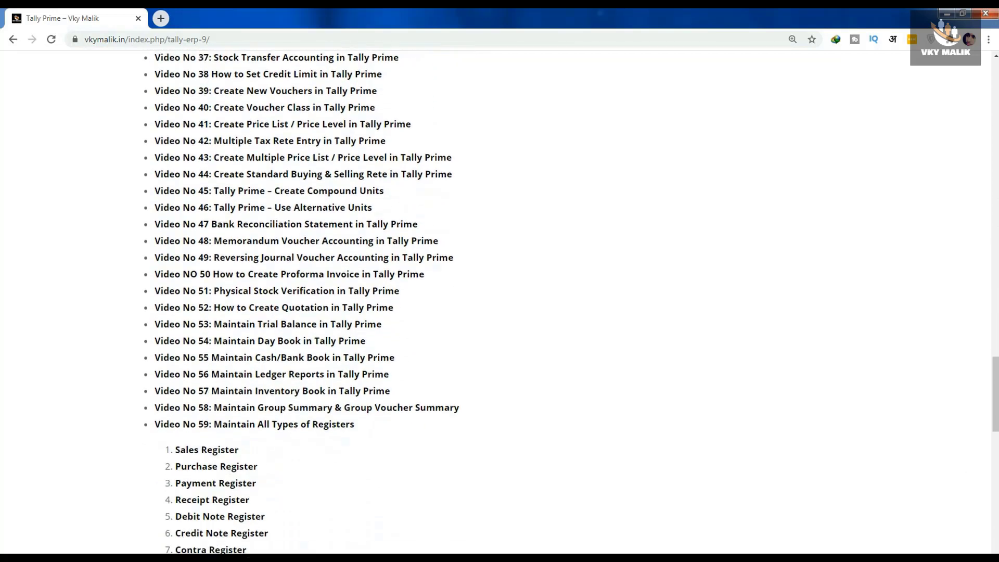
scroll(499, 302, down, 4)
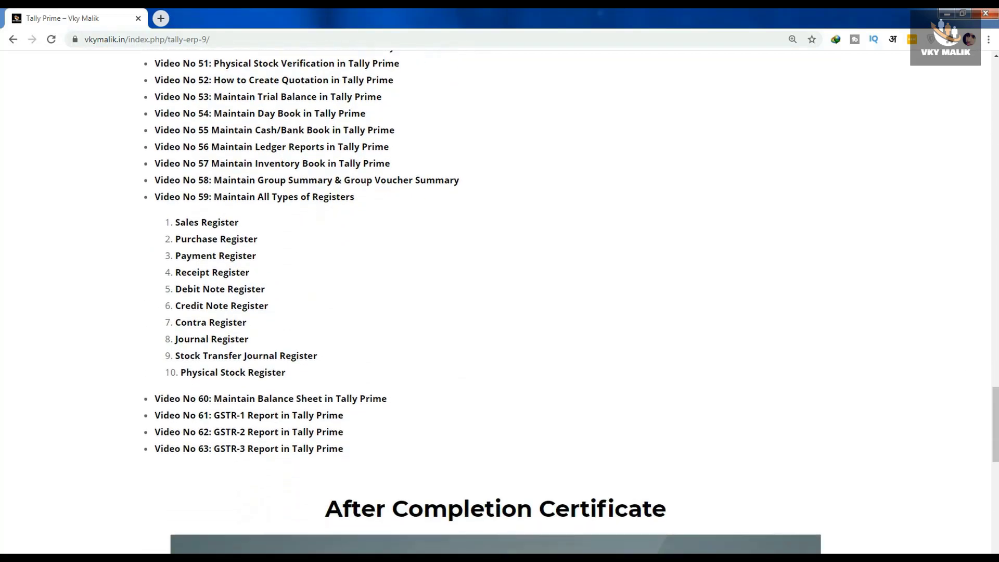
scroll(500, 302, down, 5)
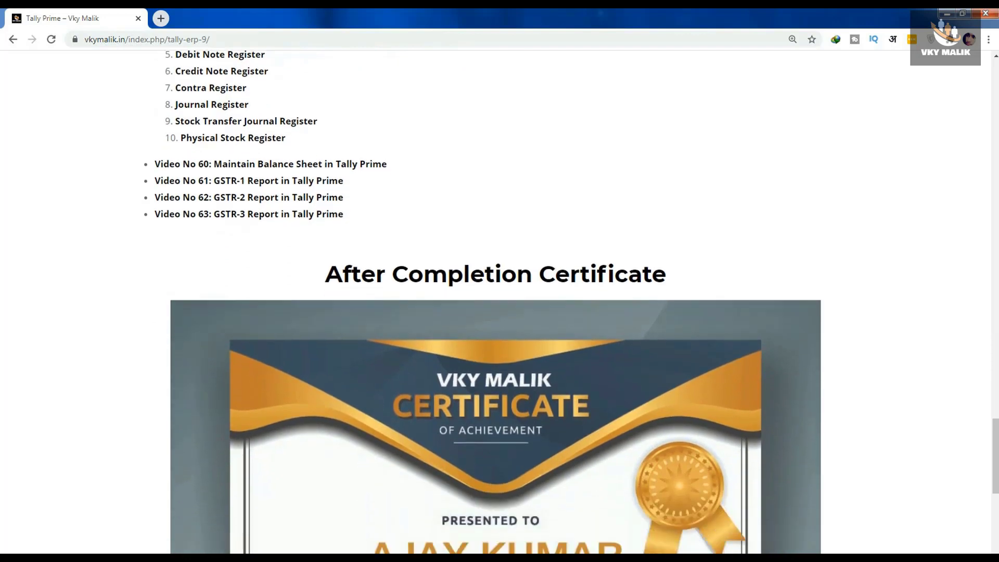
- Examine the After Completion Certificate sample and the Watch Free Tally ERP 9 Demo Class videos, returning to the certificate
scroll(500, 302, down, 3)
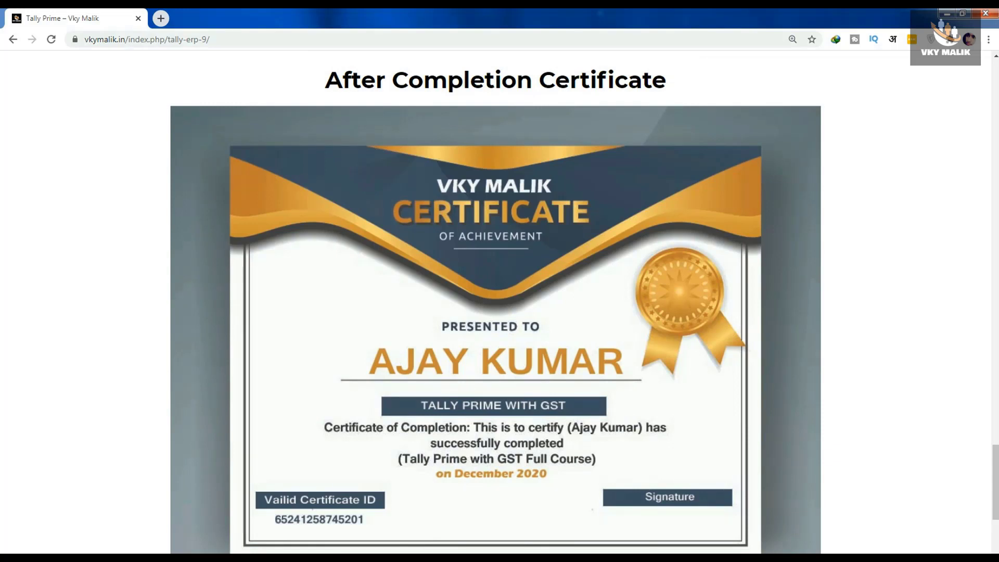
scroll(303, 414, down, 10)
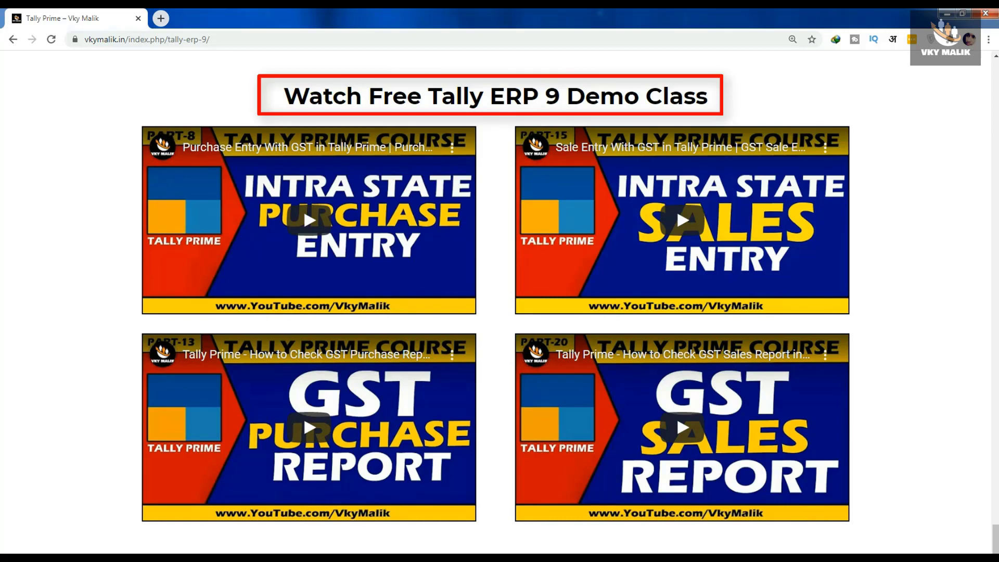
scroll(500, 299, up, 1)
scroll(495, 302, up, 10)
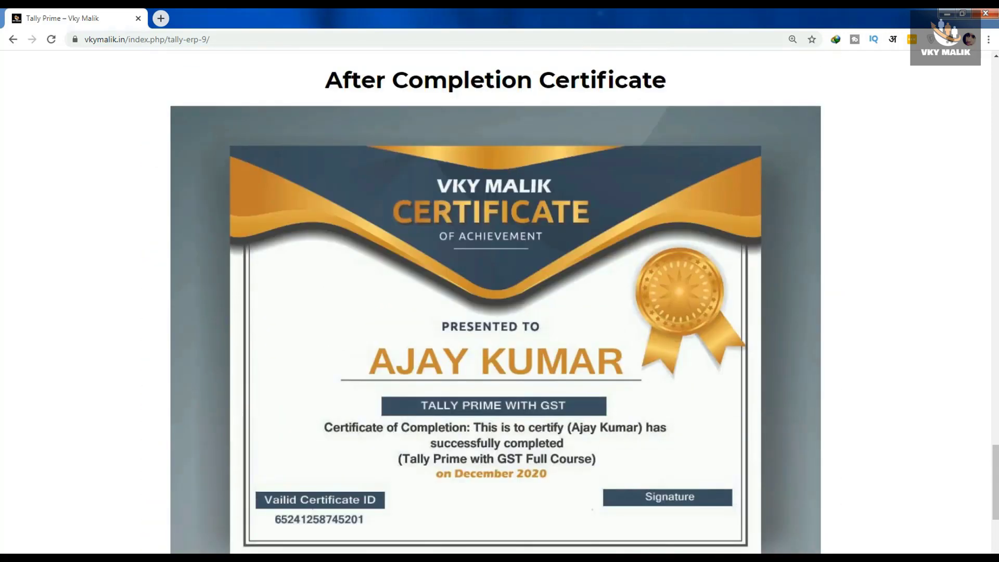
scroll(495, 301, up, 1)
scroll(496, 302, down, 1)
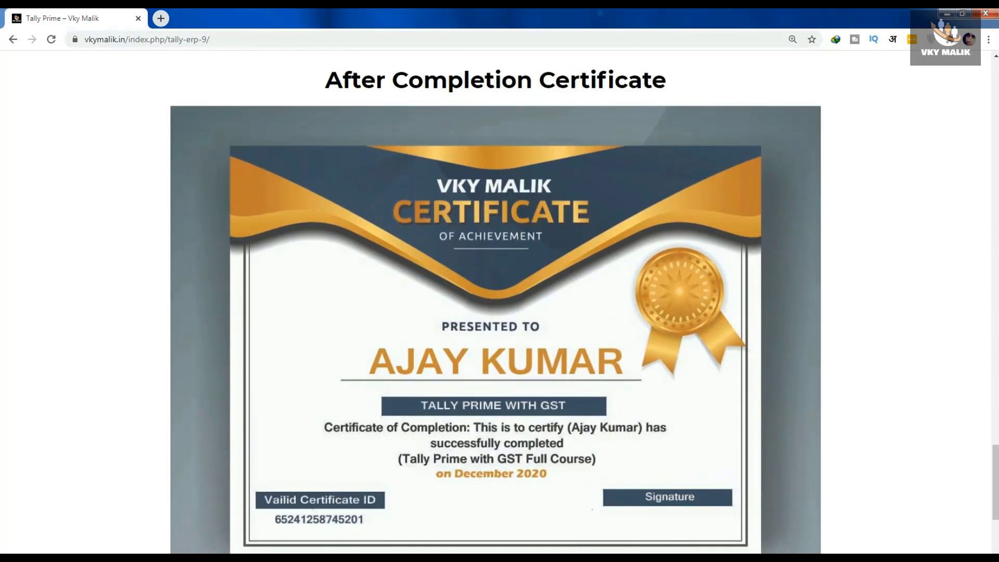